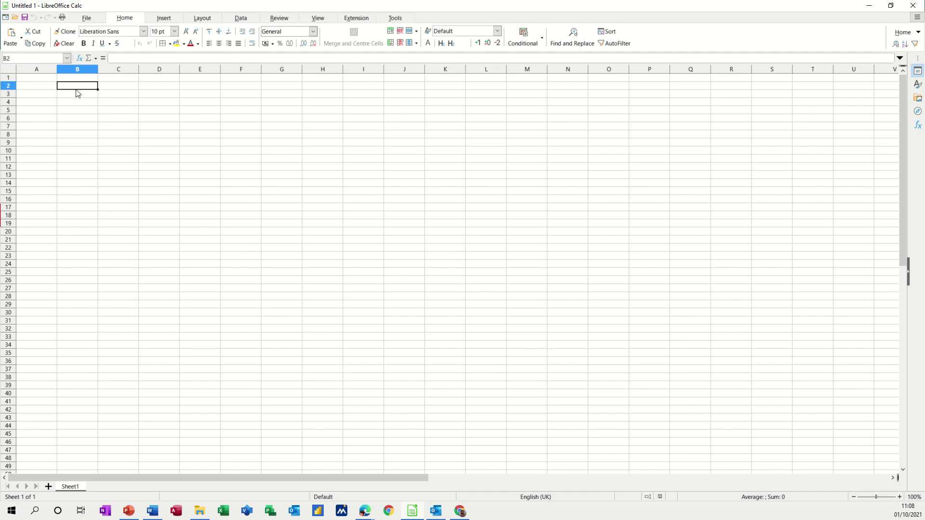
Enter Mon in B2, fill the weekday series across to Fri in F2, and add a Total heading in G2.
text(Mon)
key(Return)
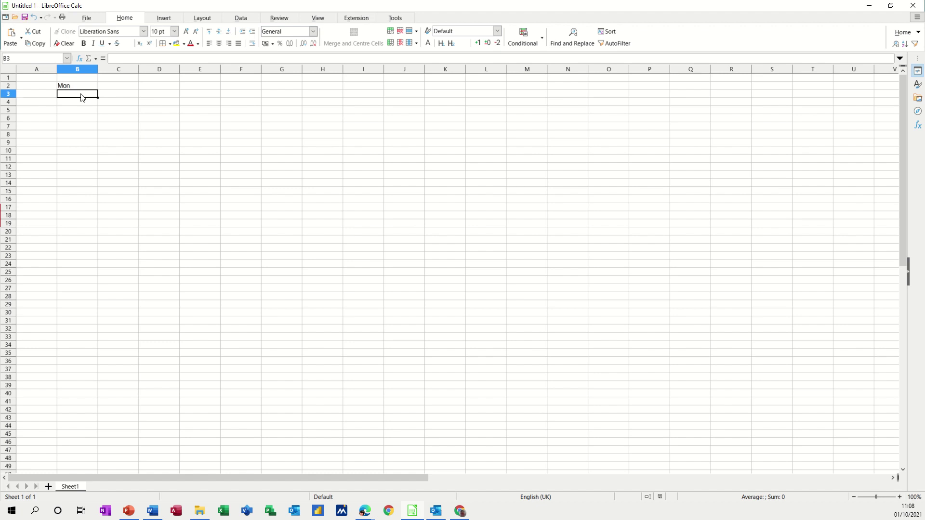
click(85, 88)
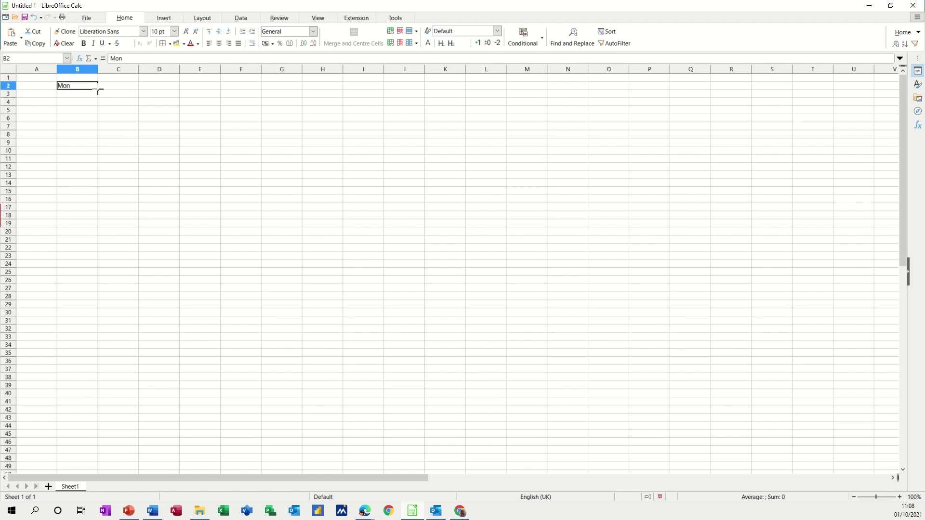
drag(106, 89, 261, 91)
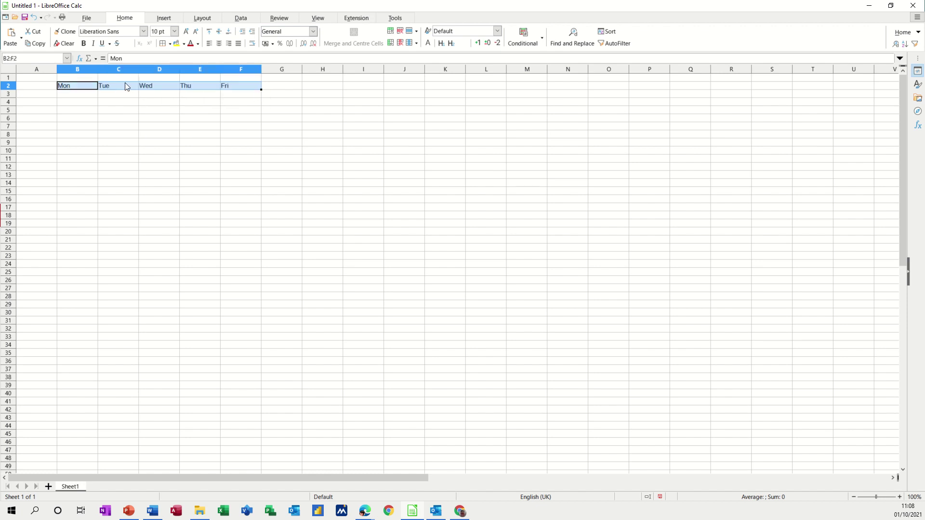
click(281, 88)
text(T)
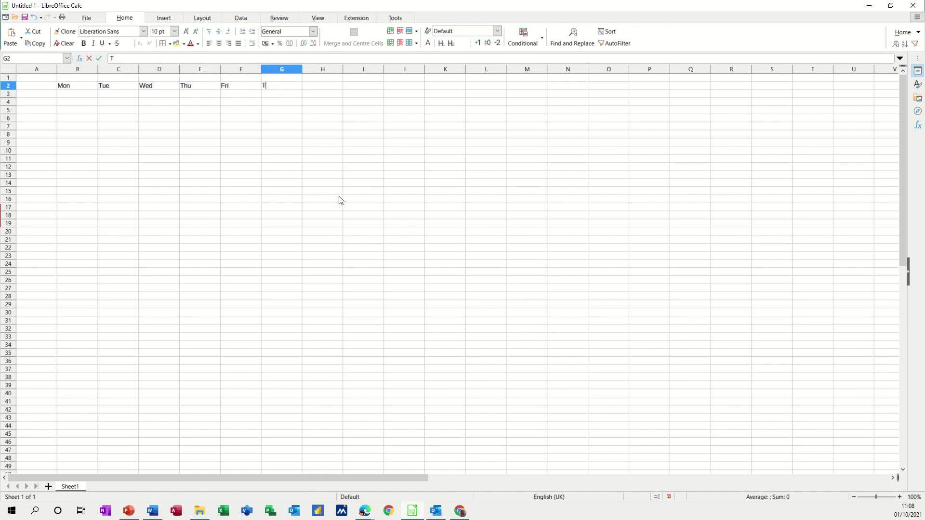
text(otal)
Enter the expense labels Car, Tax, Food, Water and Beer down A3:A7.
click(41, 95)
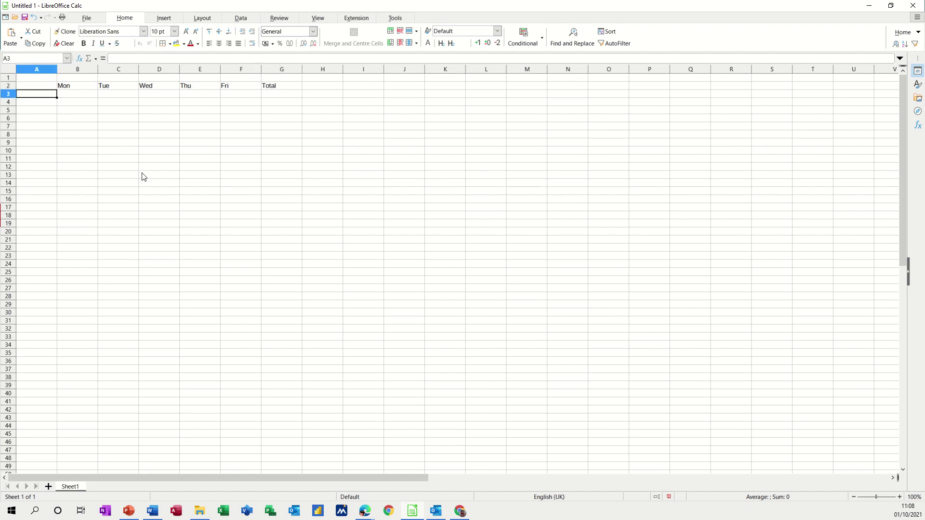
text(Car)
key(Return)
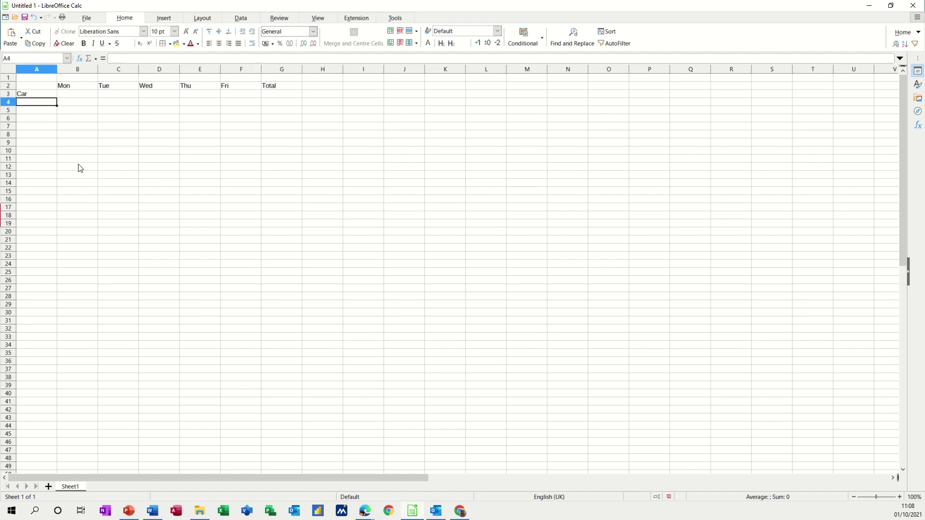
text(Tax)
key(Return)
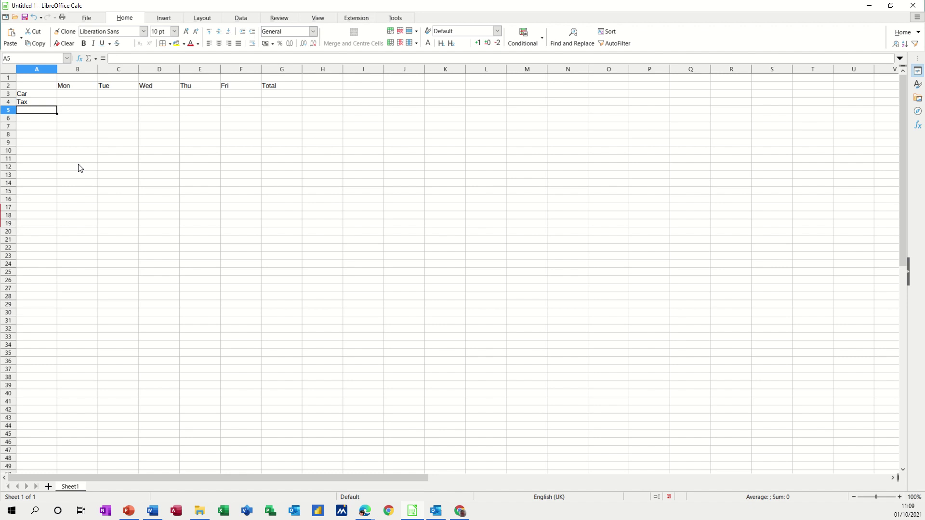
text(Food)
key(Return)
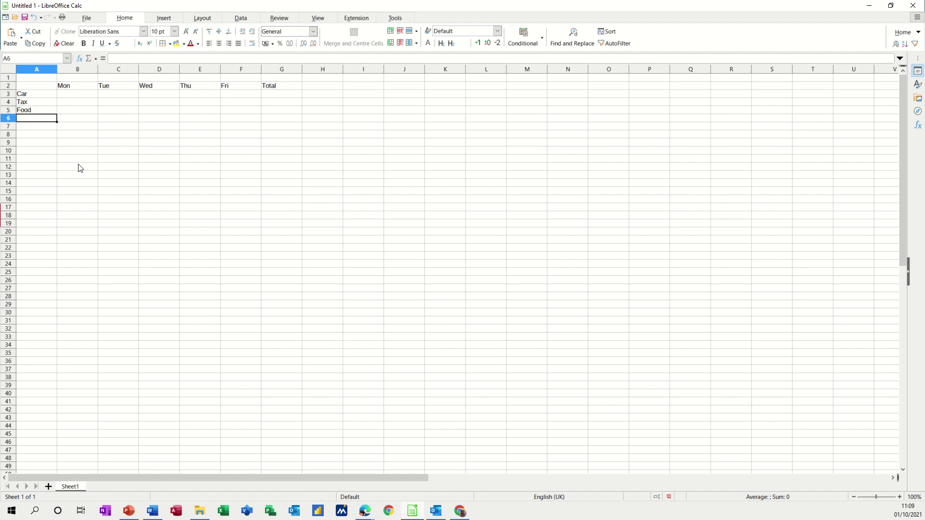
text(Water)
key(Return)
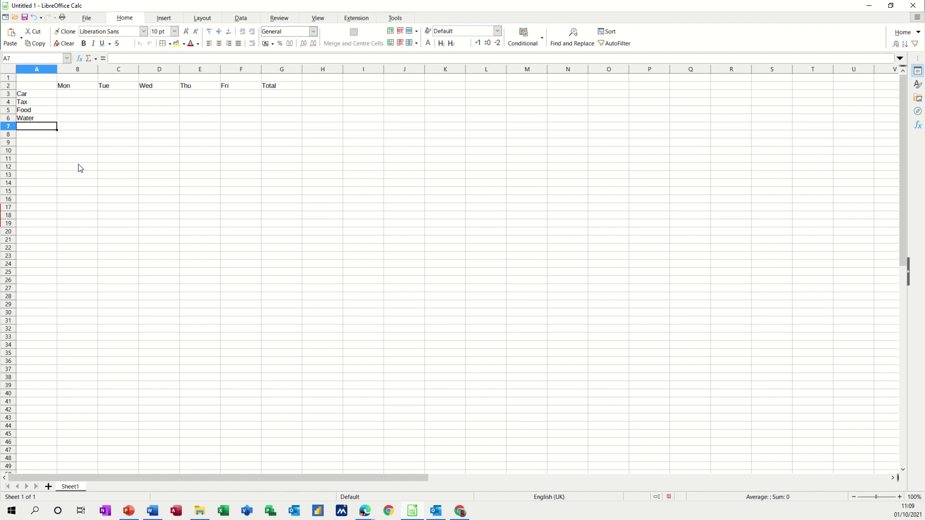
text(Beer)
key(Return)
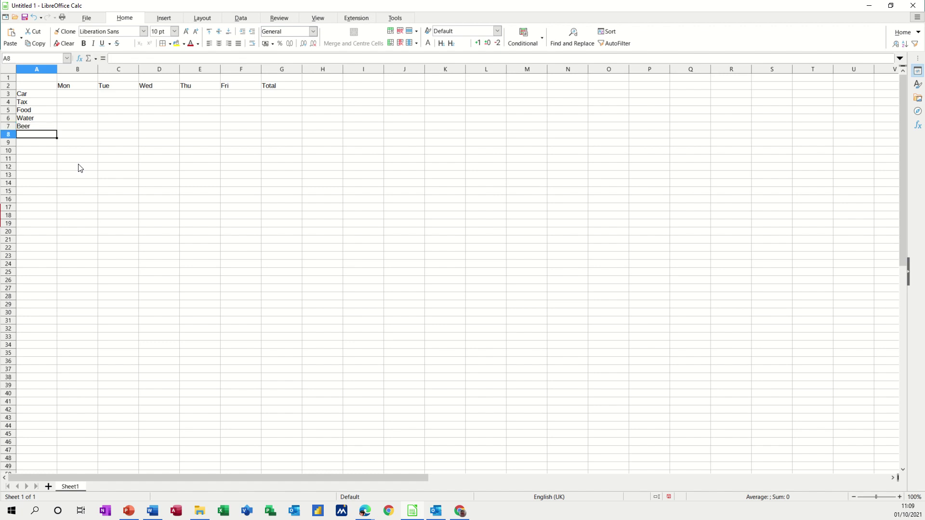
Enter the summary labels Total, Averages, Max, Min and Count down A8:A12.
text(Total)
key(Return)
text(A)
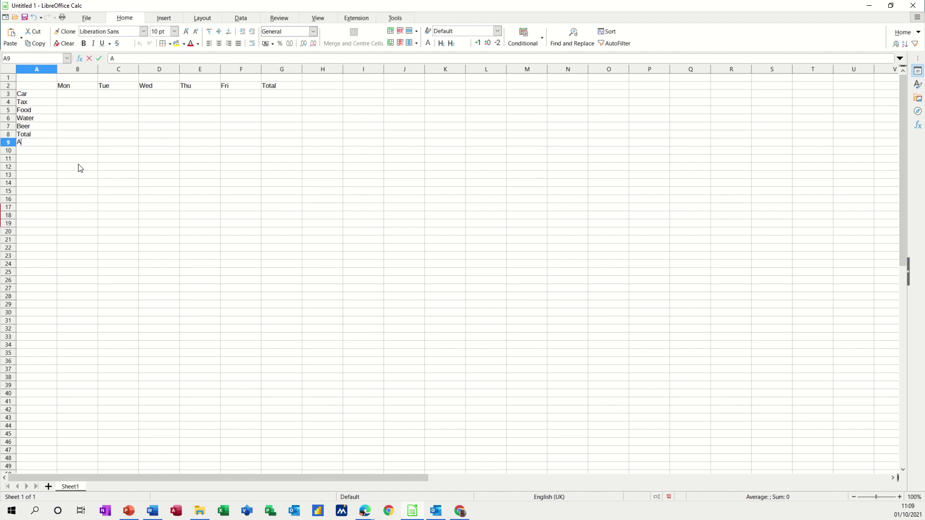
text(vergaes)
key(Return)
text(Max)
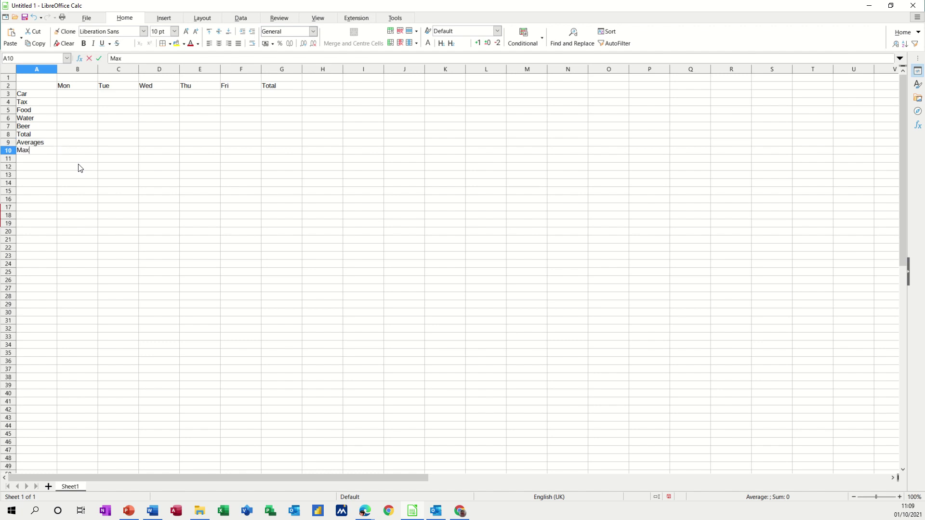
key(Return)
text(Min)
key(Return)
text(C)
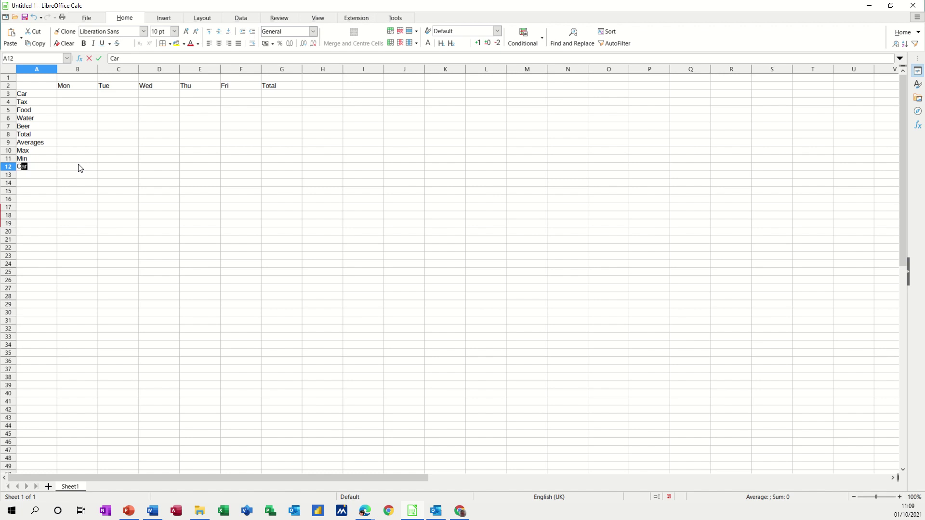
text(ount)
click(88, 160)
click(68, 96)
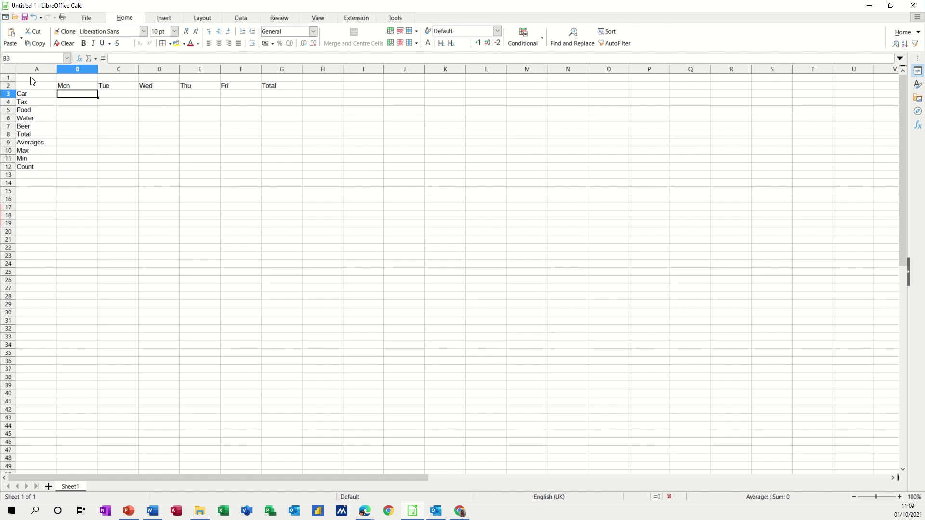
Merge and centre A1:G1 and enter the title Weekly Budget in it.
drag(32, 81, 270, 76)
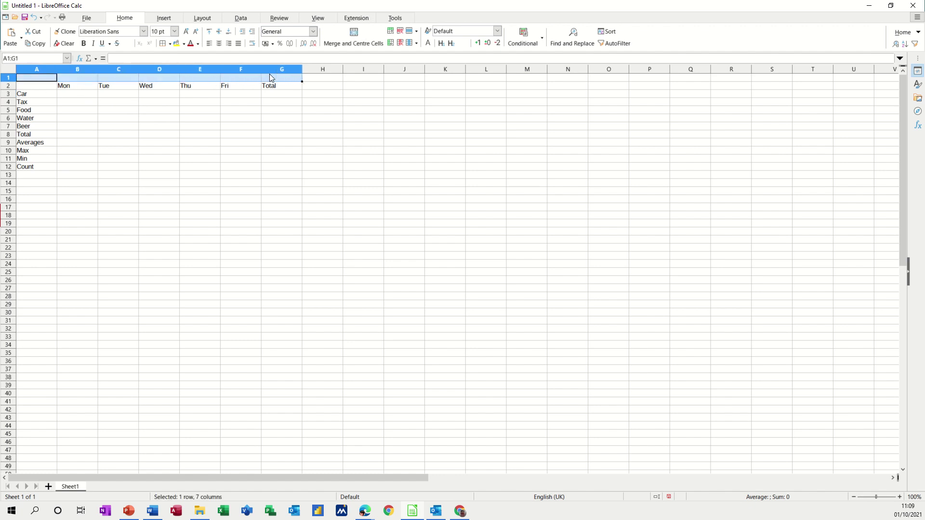
click(354, 45)
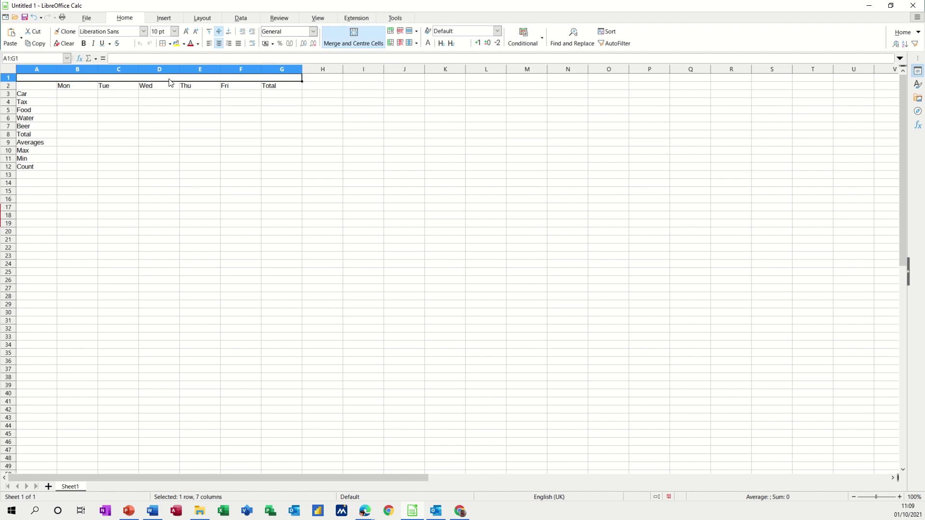
text(W)
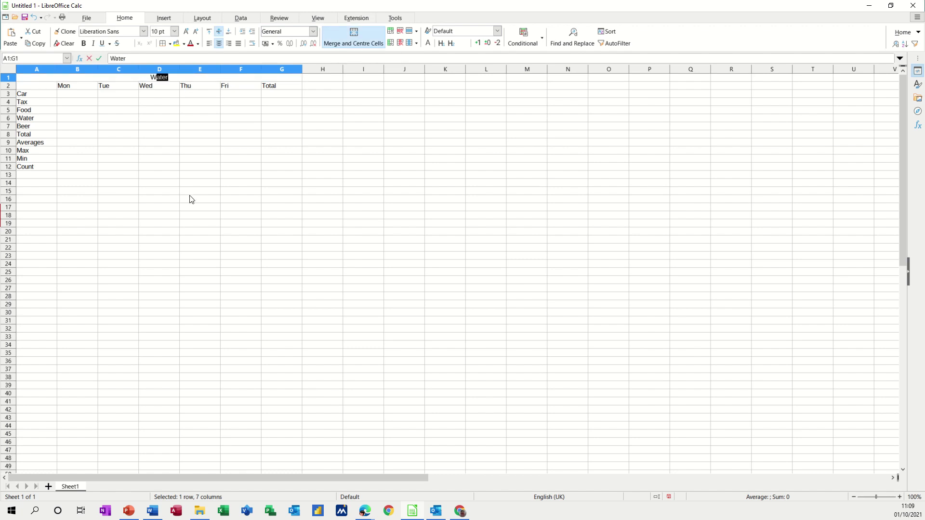
text(eekly Budget)
click(161, 120)
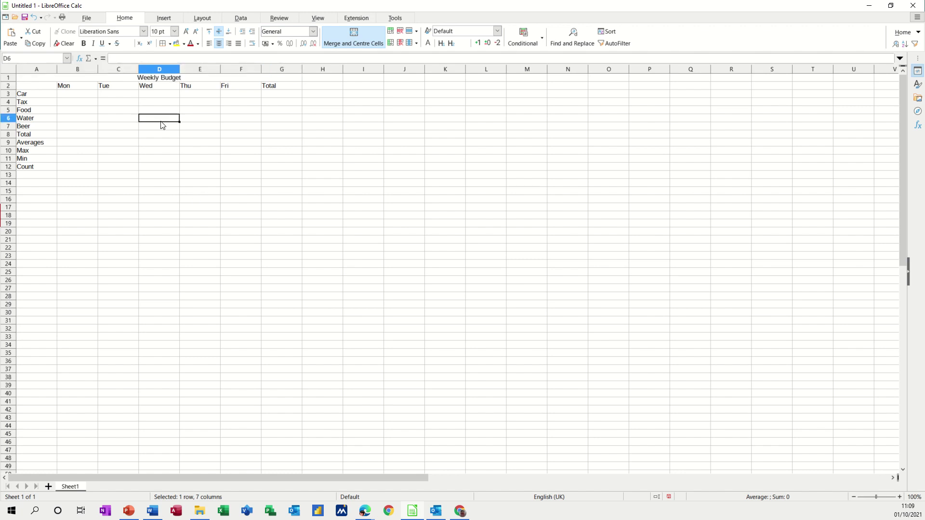
Enter 10 in B3 for Car on Monday and fill the series across to 14 in F3.
click(68, 95)
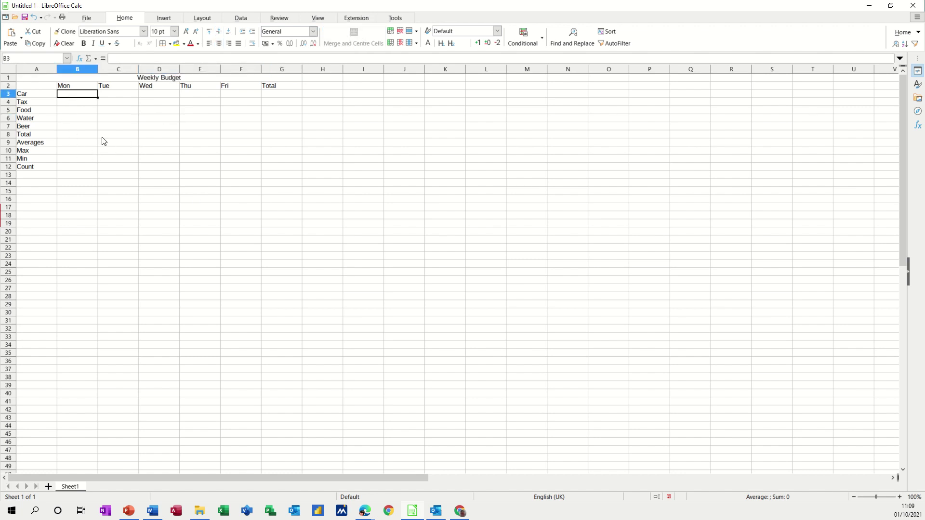
text(10)
click(92, 119)
click(87, 96)
drag(101, 98, 251, 105)
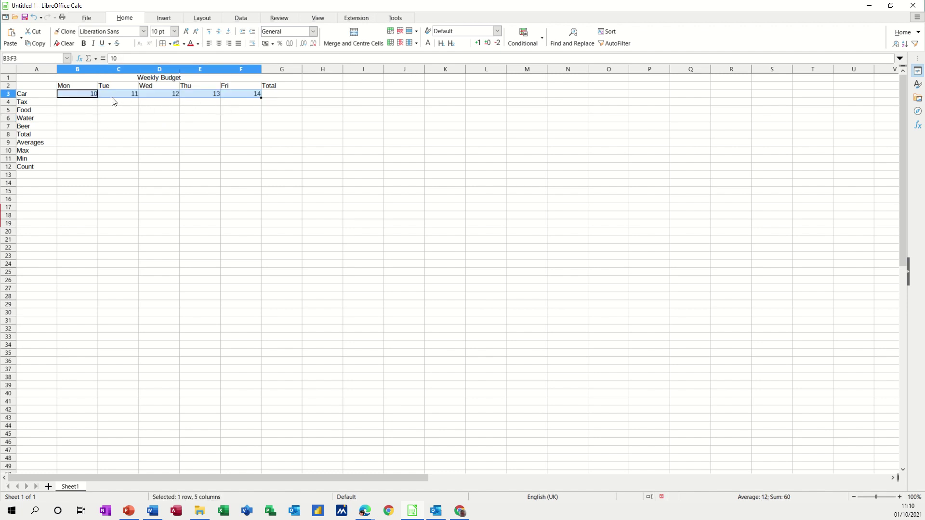
Enter 10 in B4 and 15 in C4 for Tax, and extend the series across to 30 in F4.
click(85, 103)
text(1)
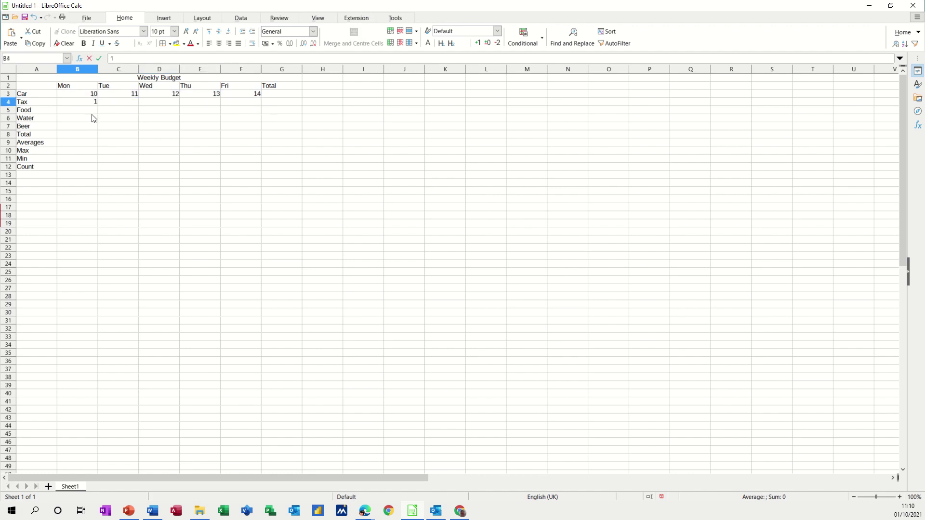
text(0)
click(112, 105)
text(15)
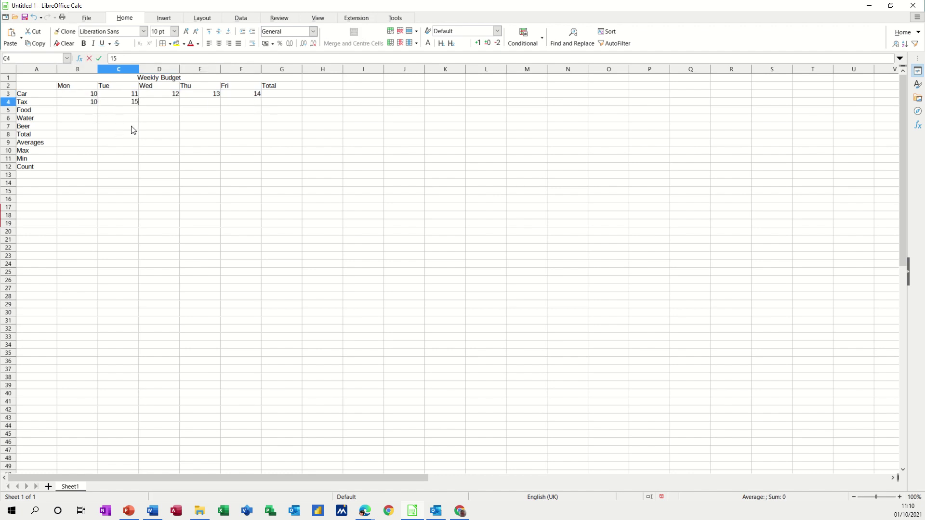
click(121, 120)
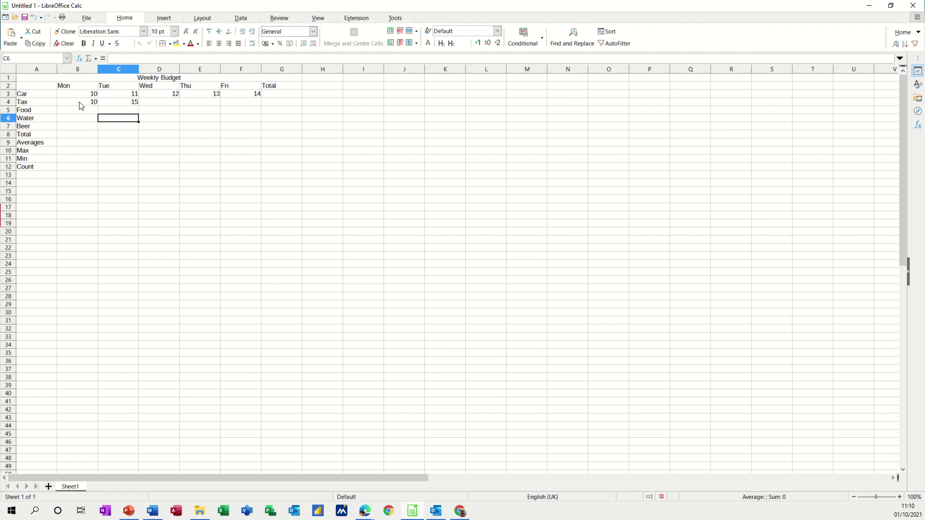
drag(78, 105, 244, 108)
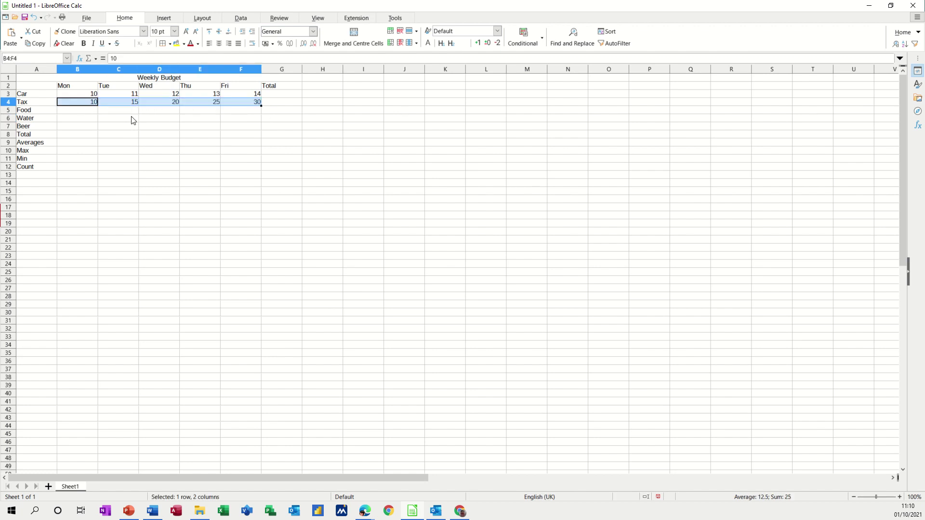
Enter 10 in B5 for Food and copy the same value across to F5.
click(87, 112)
text(1)
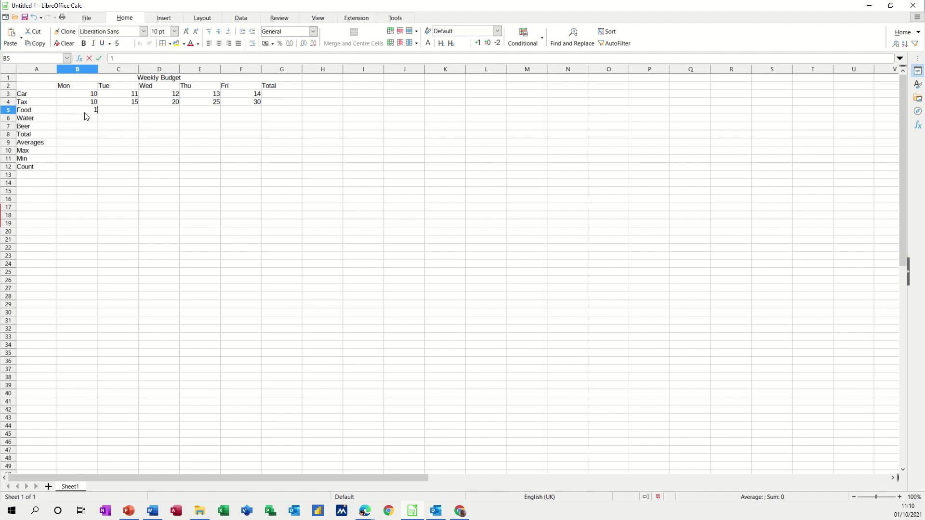
text(0)
key(Return)
click(97, 112)
drag(97, 113, 245, 118)
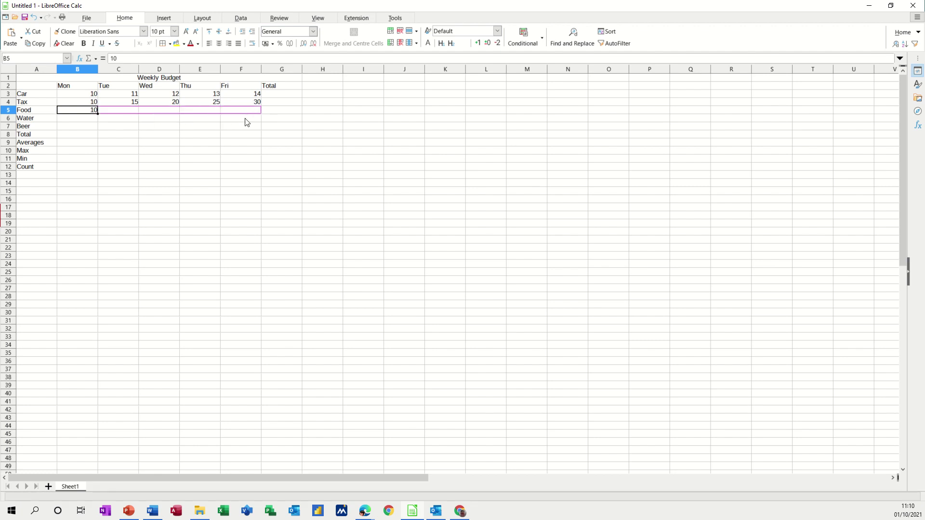
Enter 1 in B6 and 5 in C6 for Water, and extend the series across to 17 in F6.
click(76, 122)
text(1)
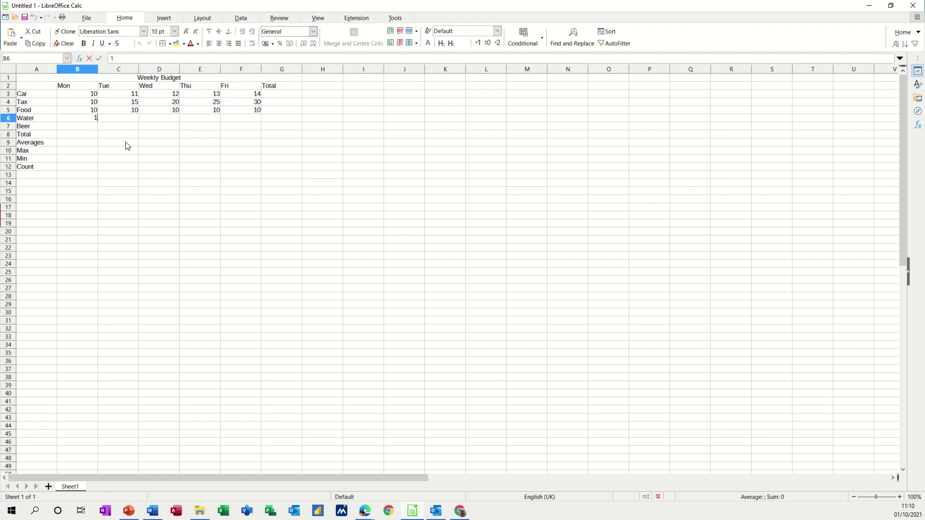
click(128, 120)
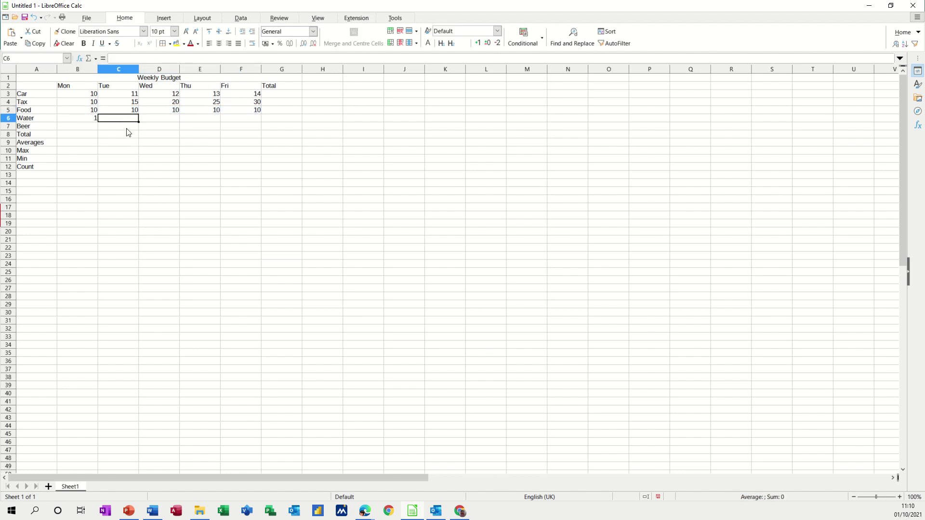
text(5)
click(126, 141)
drag(88, 120, 105, 120)
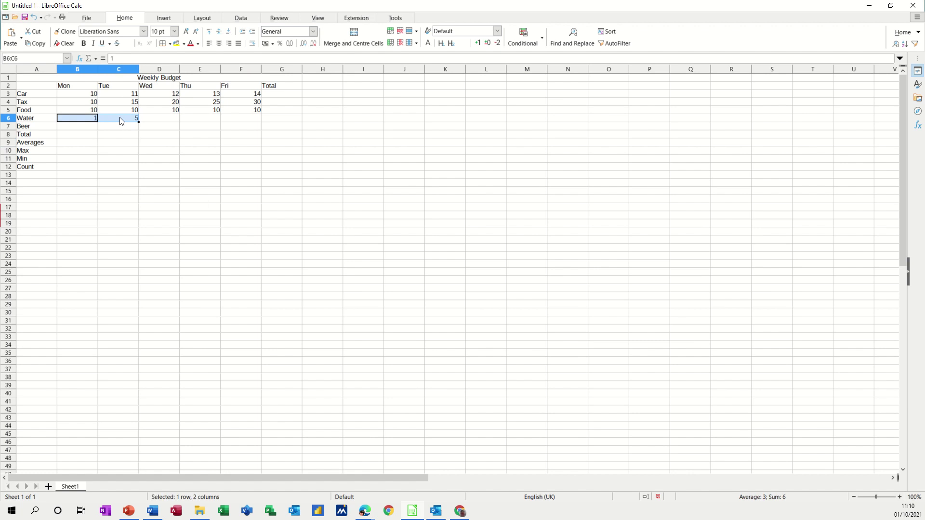
drag(165, 122, 255, 122)
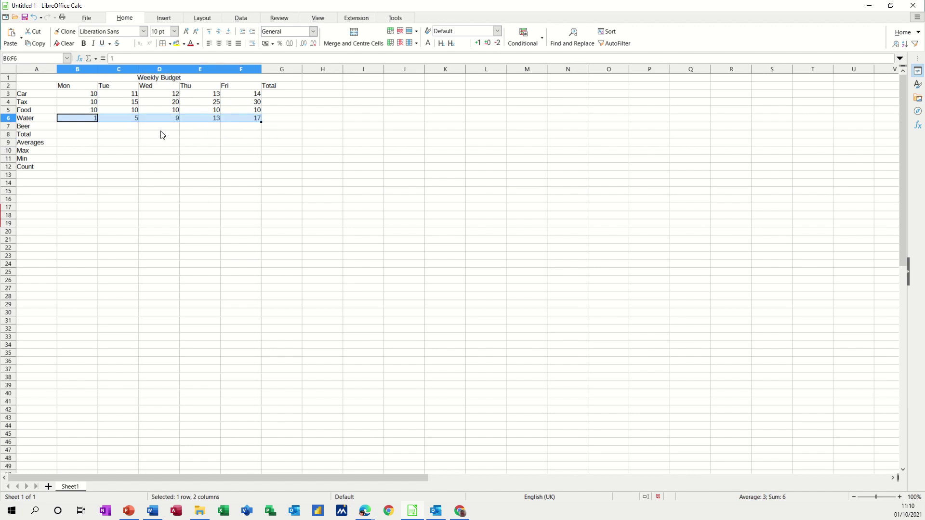
Enter 1 in B7 and 11 in C7 for Beer, and extend the series across to 41 in F7.
click(74, 128)
text(1)
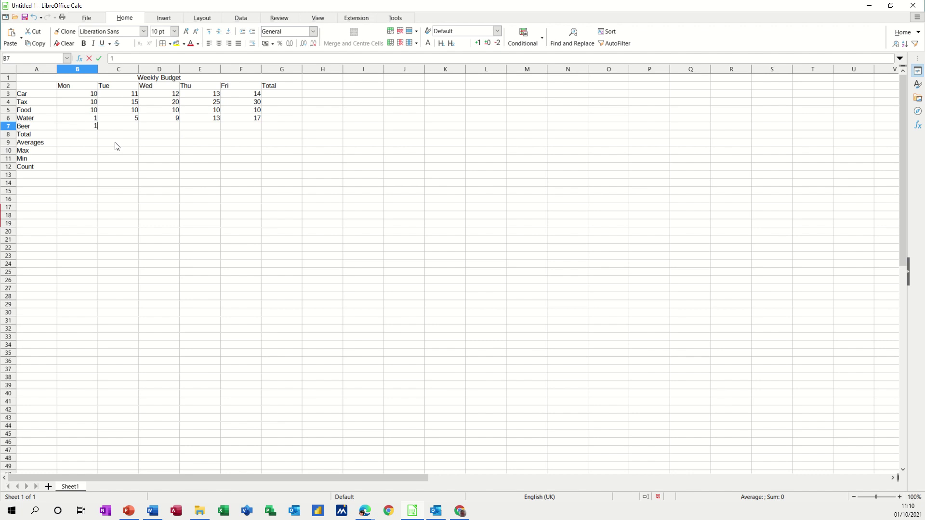
click(118, 128)
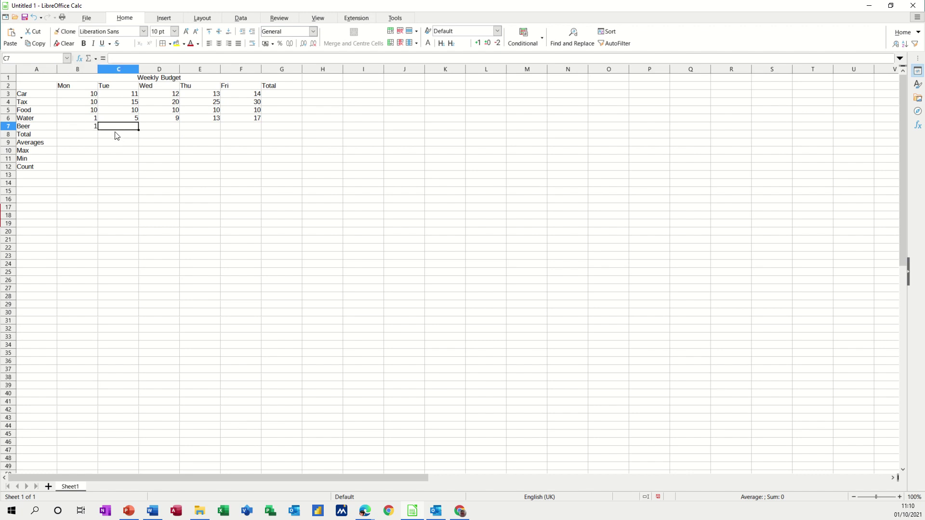
text(11)
key(Return)
drag(83, 129, 256, 128)
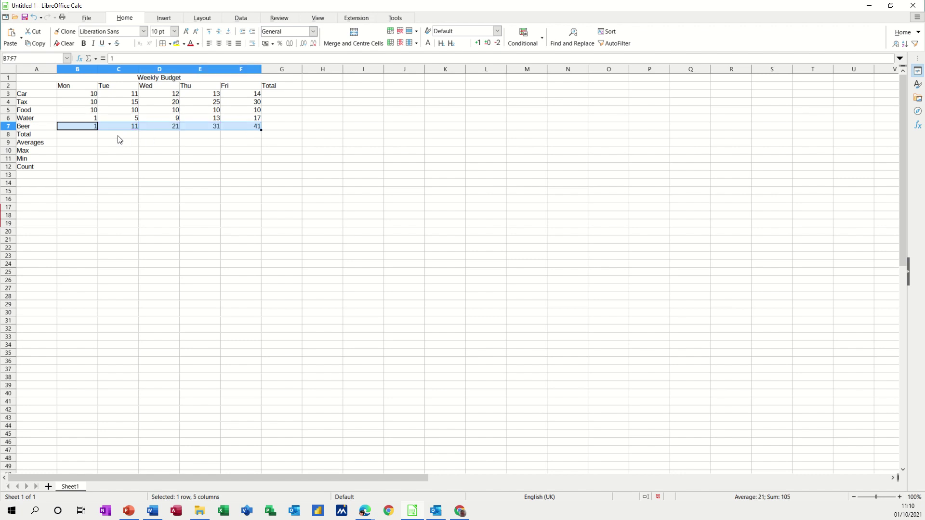
Format the daily expense amounts in B3:F7 as currency.
click(76, 97)
drag(76, 97, 239, 130)
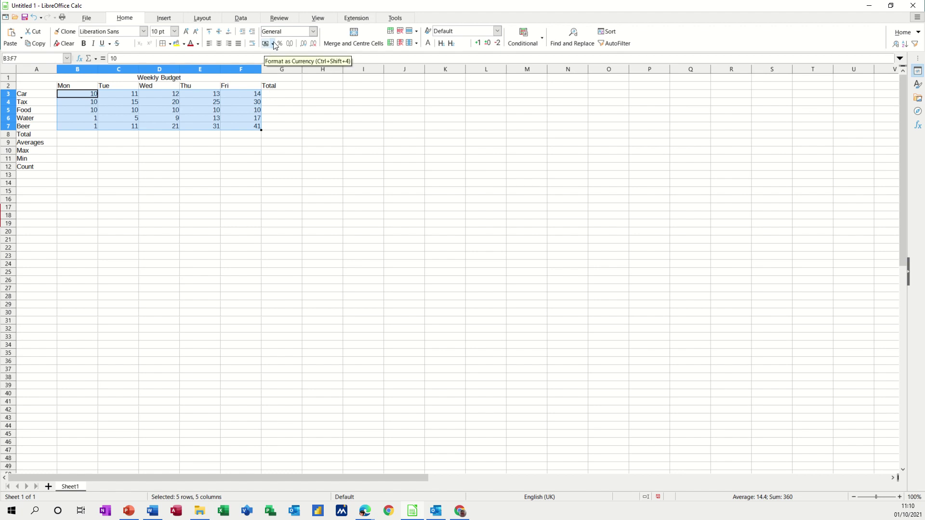
click(313, 32)
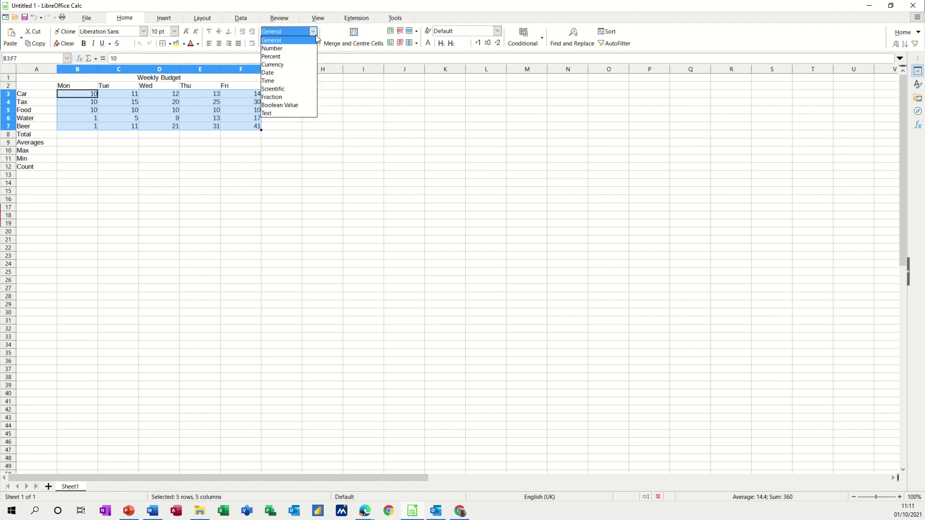
click(316, 35)
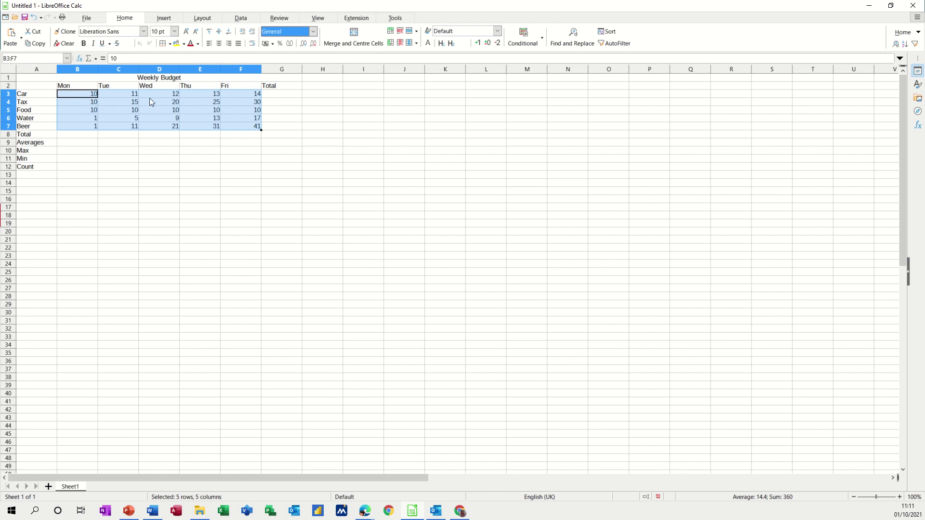
click(266, 44)
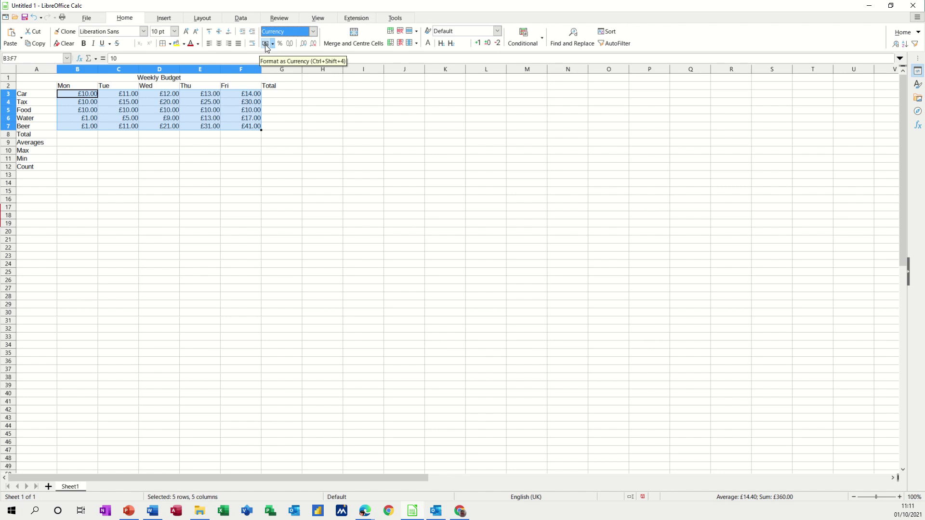
Total Monday's expenses in B8 with a SUM of B3:B7.
click(82, 138)
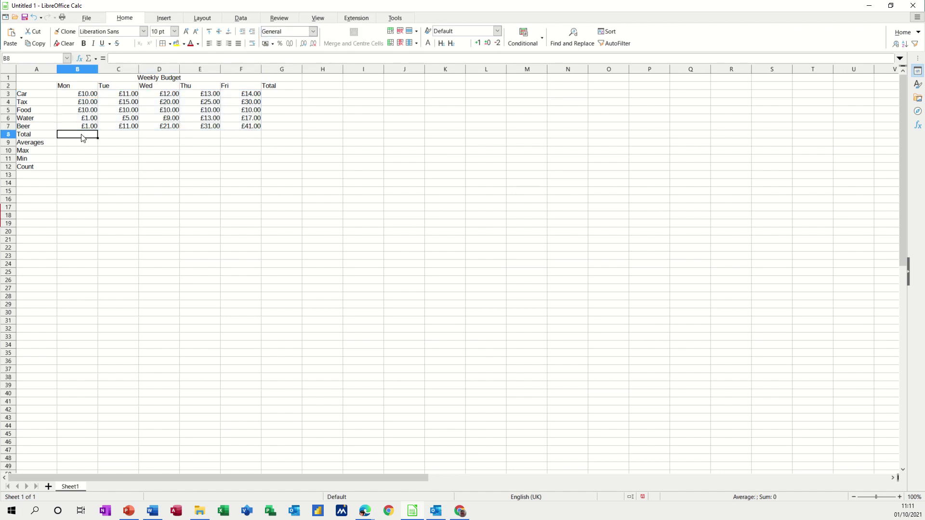
click(95, 59)
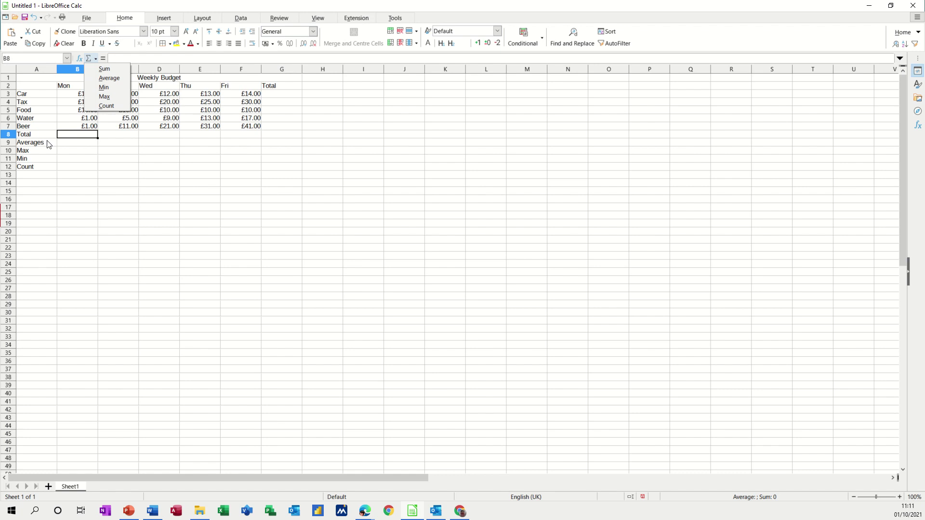
click(101, 73)
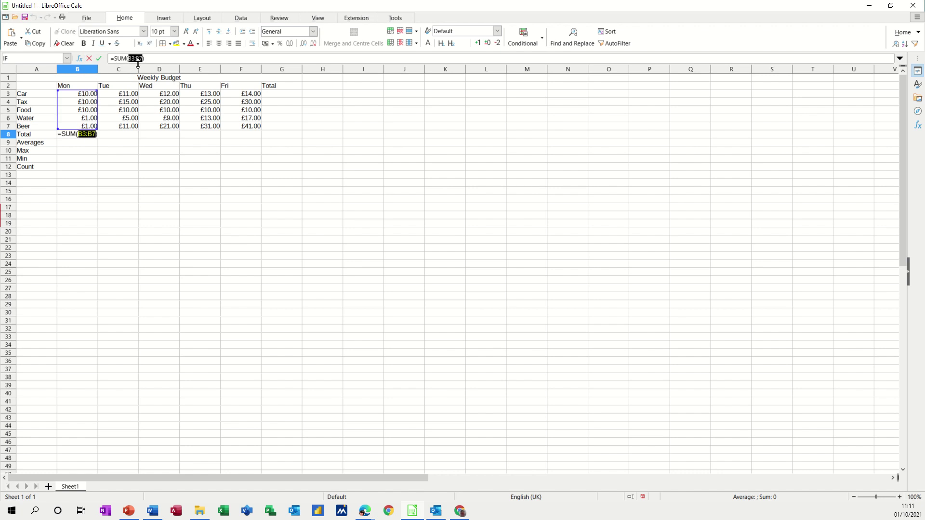
click(100, 60)
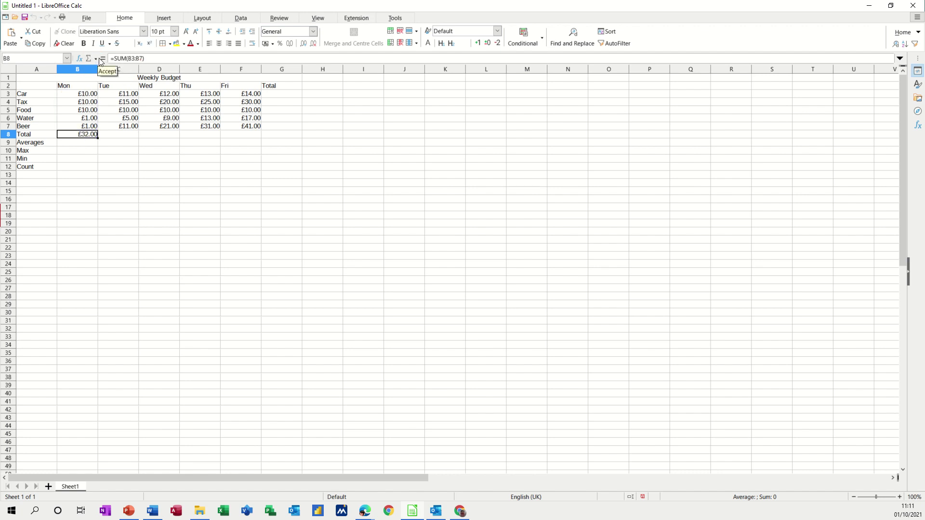
Calculate Monday's average expense in B9 with AVERAGE over B3:B7.
click(80, 144)
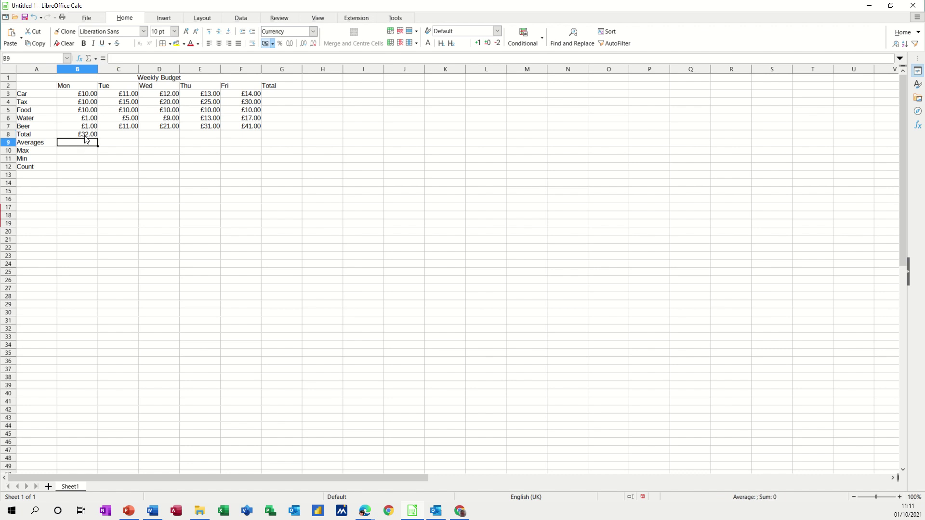
click(96, 59)
click(99, 79)
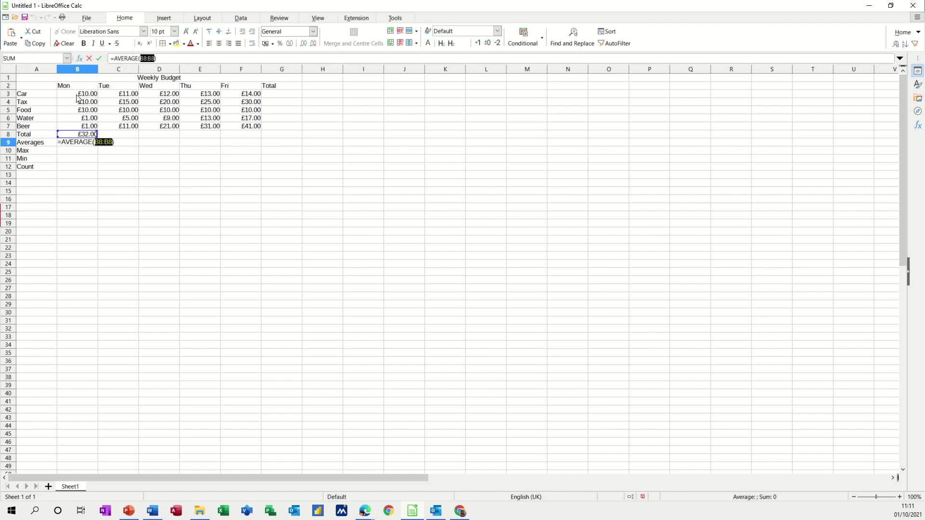
drag(76, 95, 80, 127)
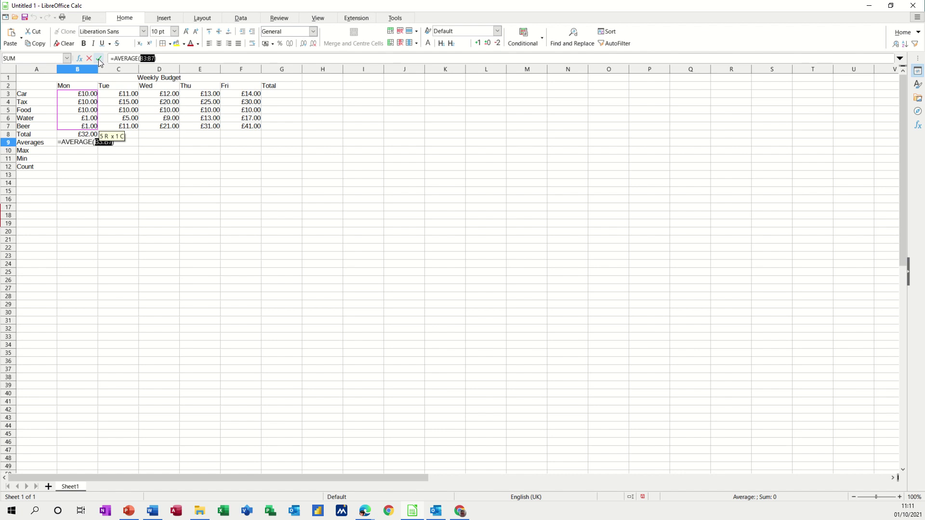
click(98, 58)
Find Monday's highest expense in B10 with MAX over B3:B7.
click(77, 151)
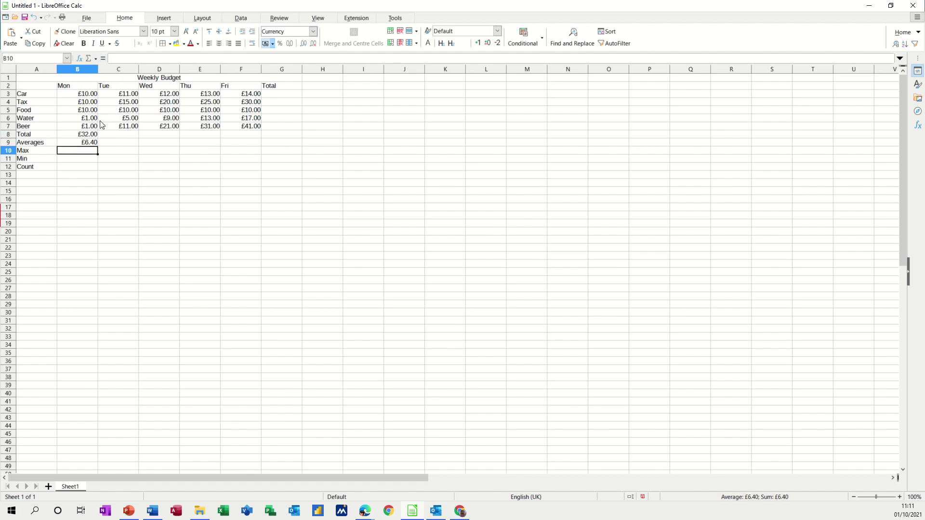
click(95, 59)
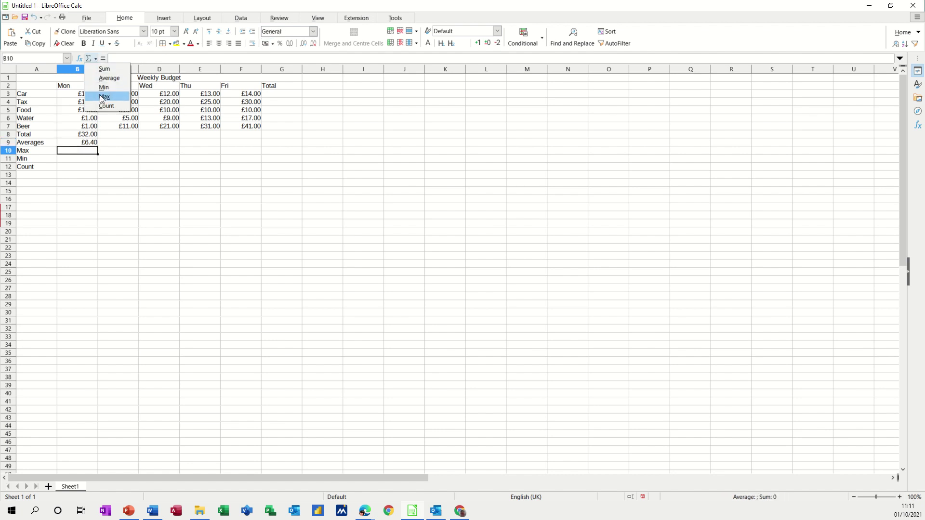
click(104, 95)
drag(80, 98, 78, 126)
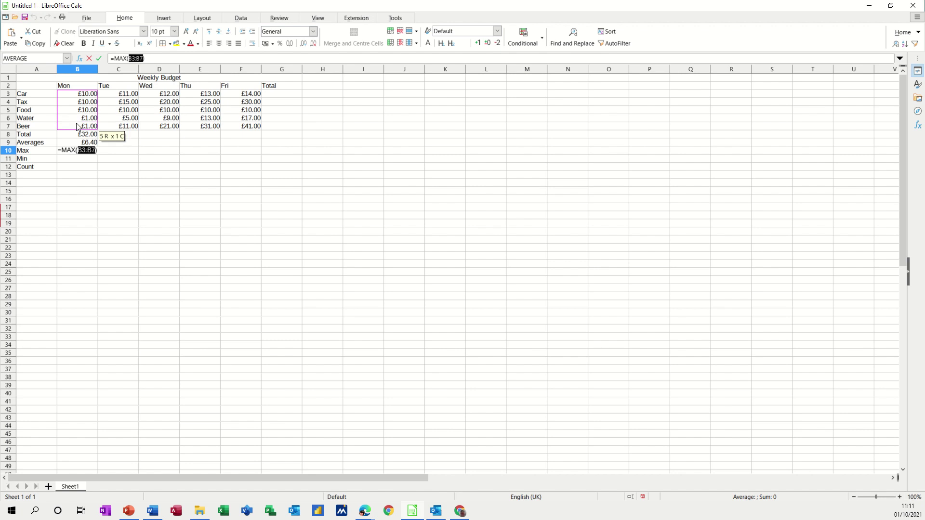
click(100, 59)
Find Monday's lowest expense in B11 with MIN over B3:B7.
click(81, 159)
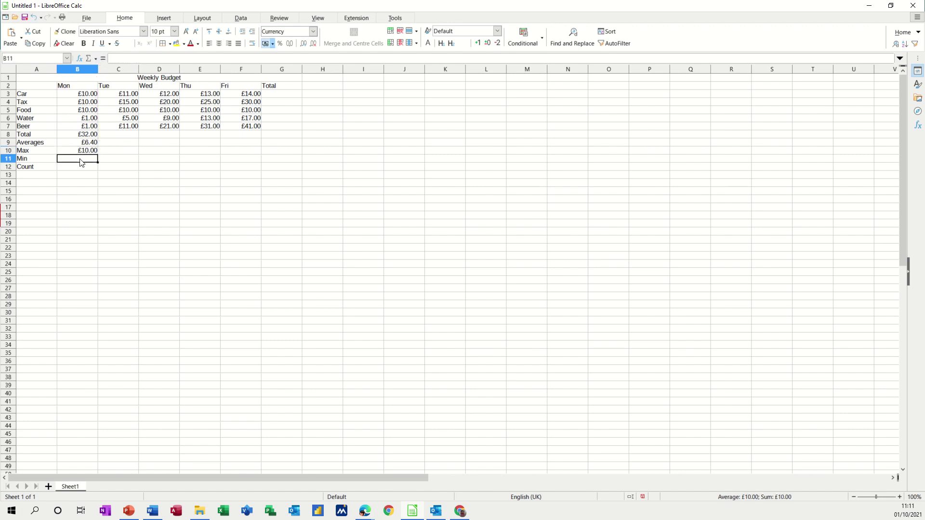
click(96, 59)
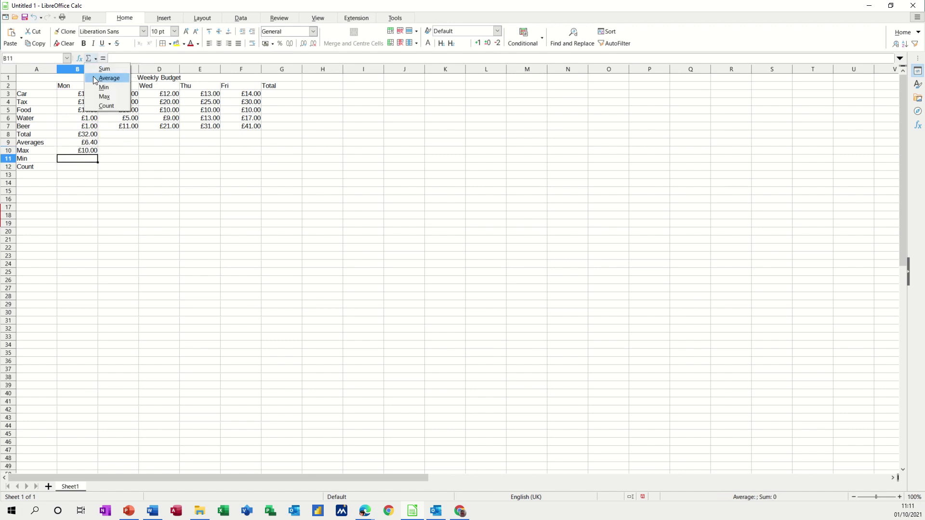
click(98, 88)
drag(77, 96, 76, 127)
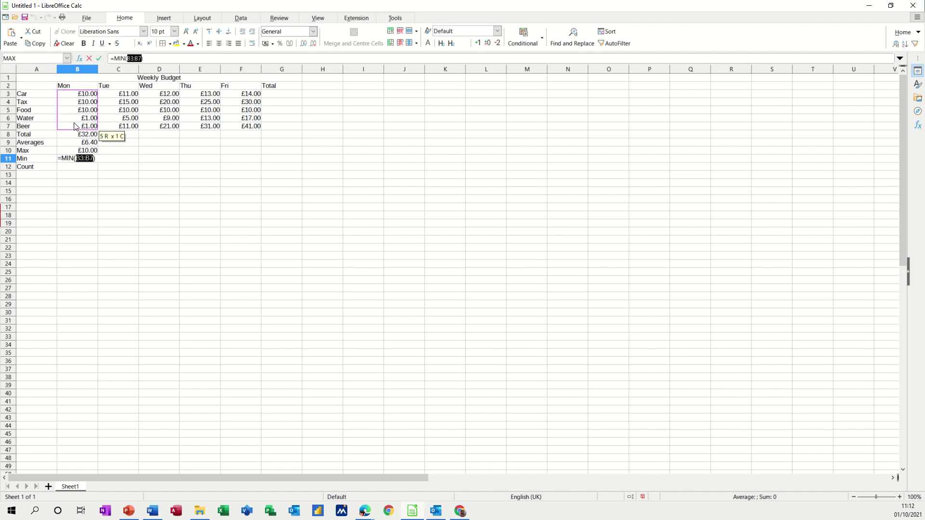
click(100, 58)
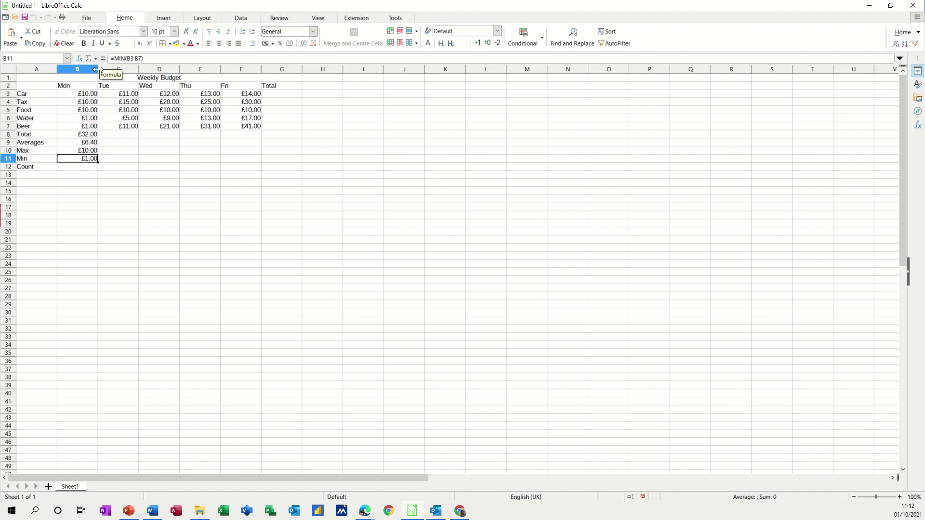
Count Monday's expenses in B12 with COUNT over B3:B7, and fill the formulas in B8:B12 across to column G.
click(77, 167)
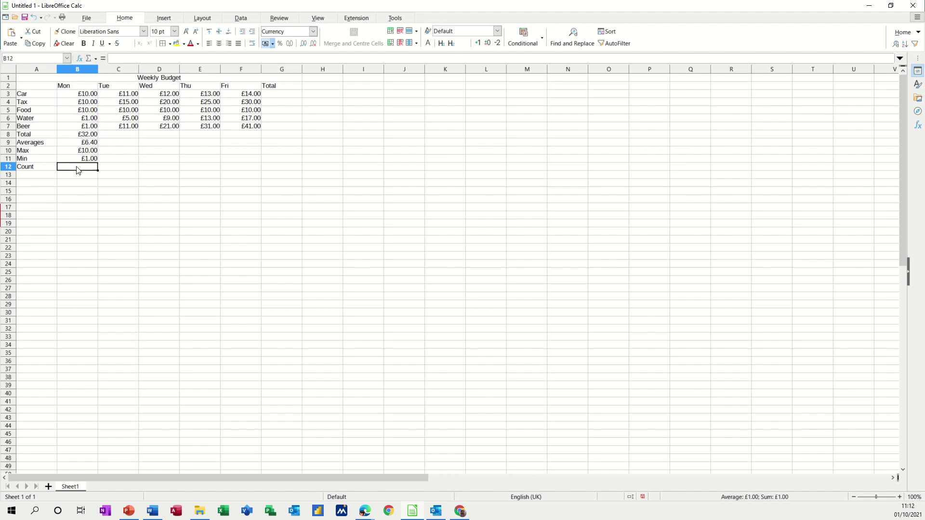
click(97, 59)
click(97, 105)
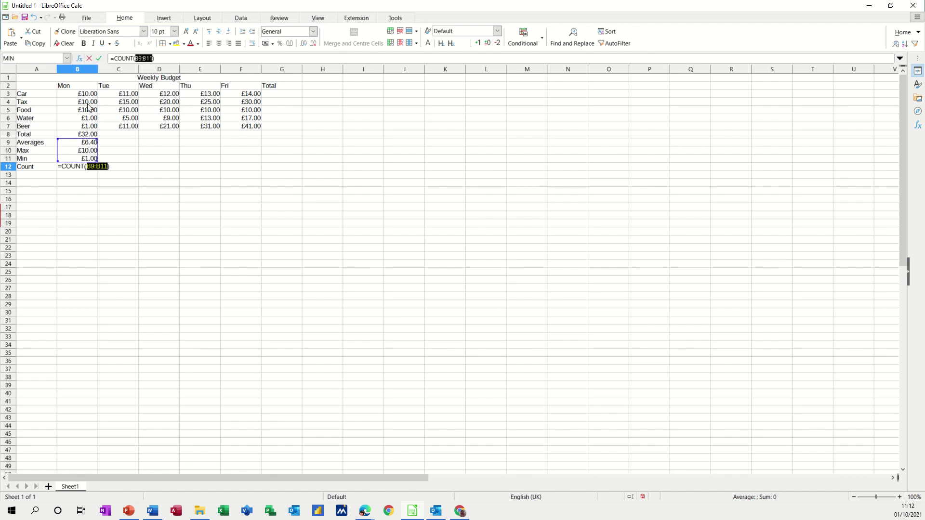
drag(81, 94, 85, 124)
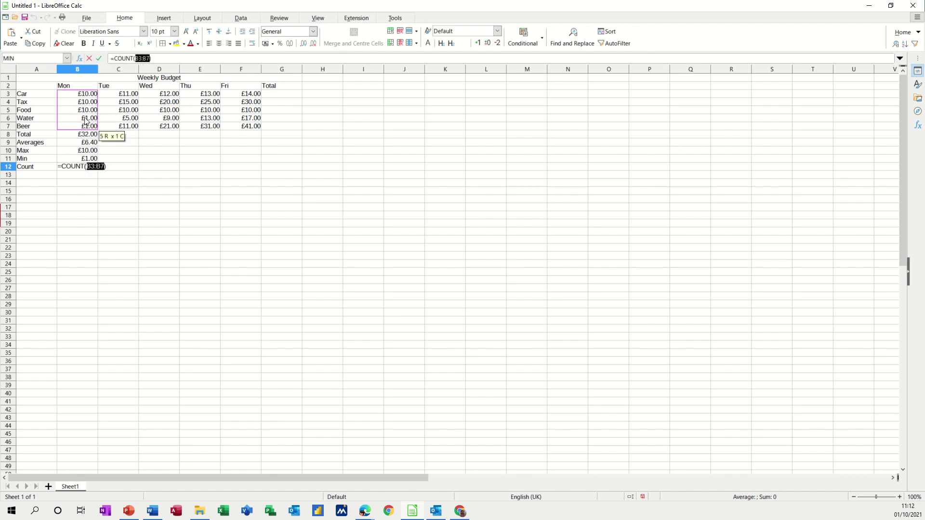
click(98, 59)
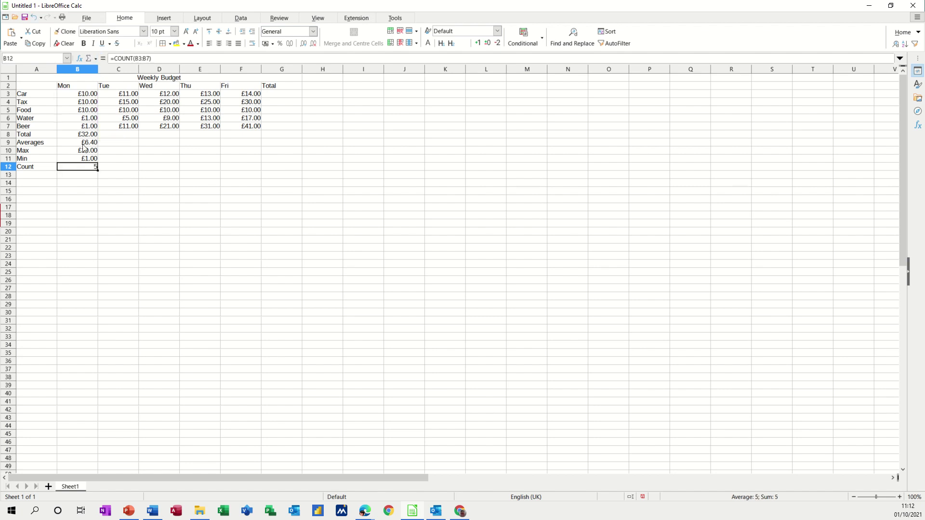
drag(83, 135, 283, 177)
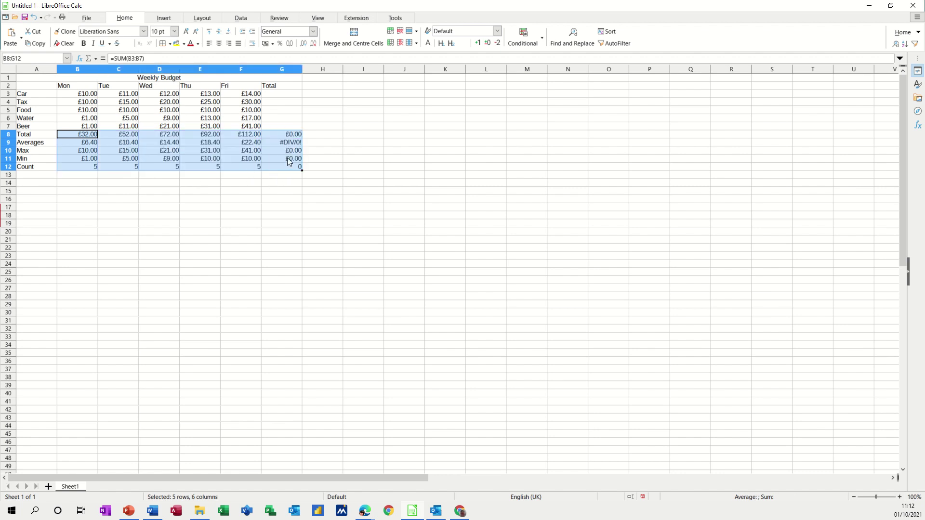
Total the Car row in G3 with a SUM of B3:F3, and fill the formula down to G7.
click(284, 95)
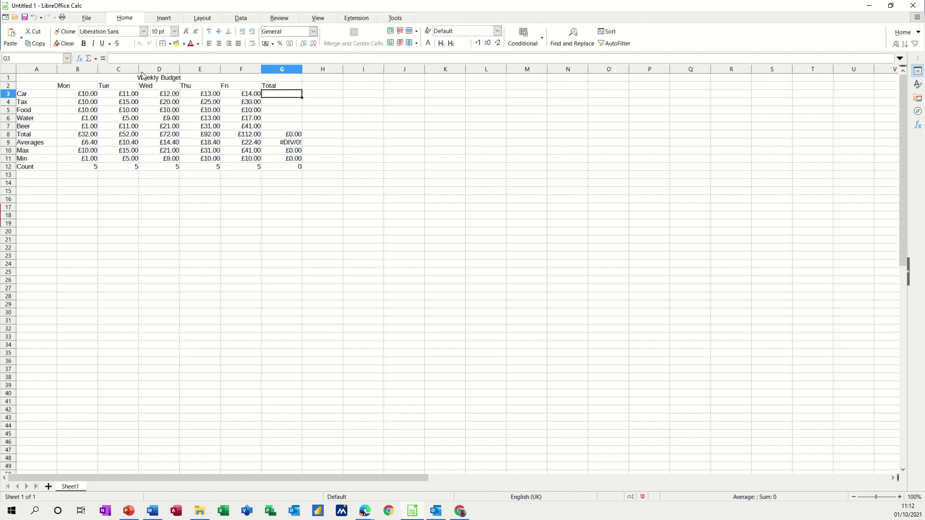
click(96, 59)
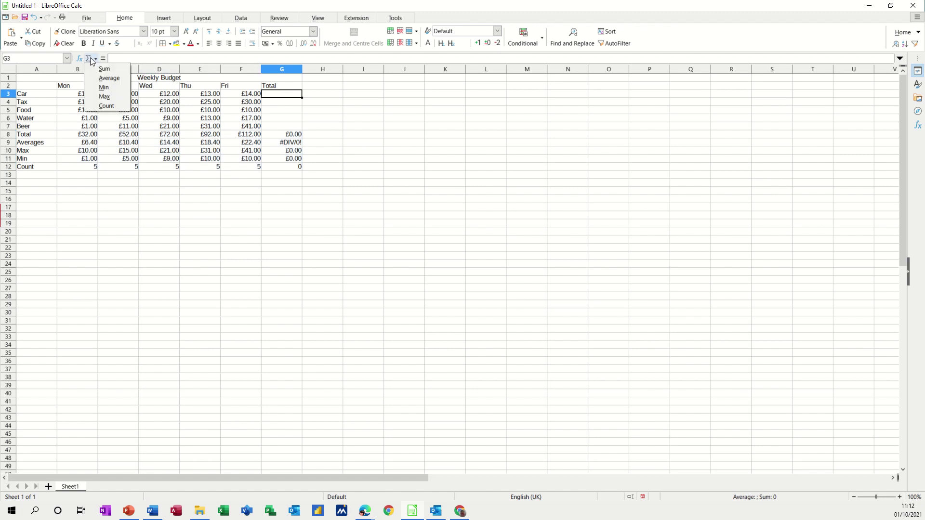
click(102, 69)
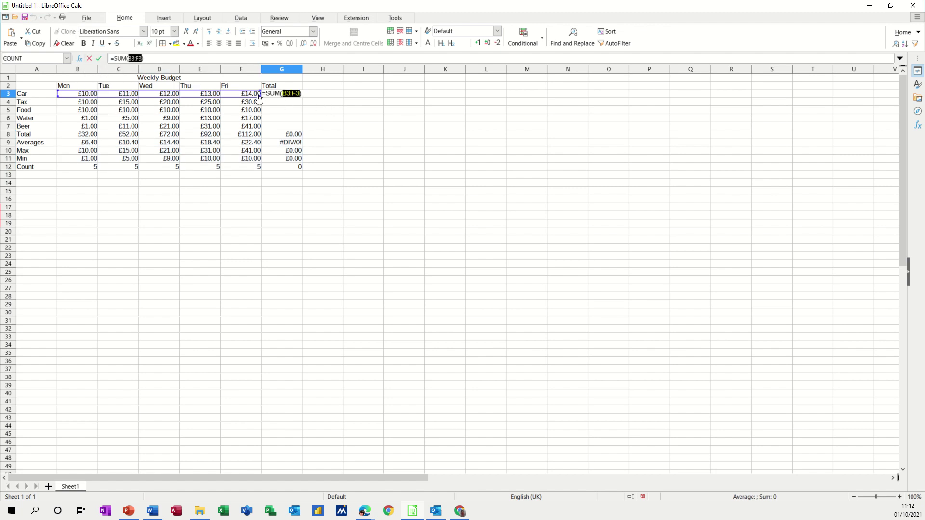
click(99, 59)
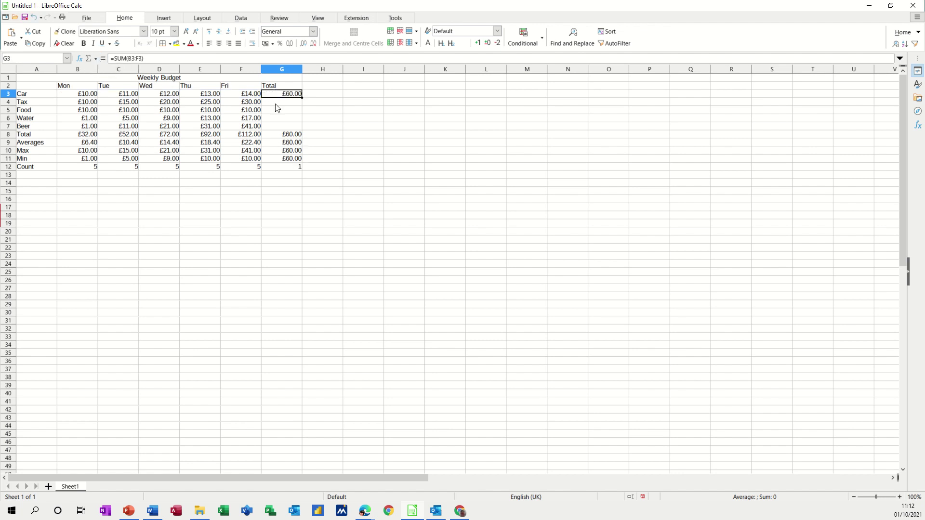
double_click(301, 97)
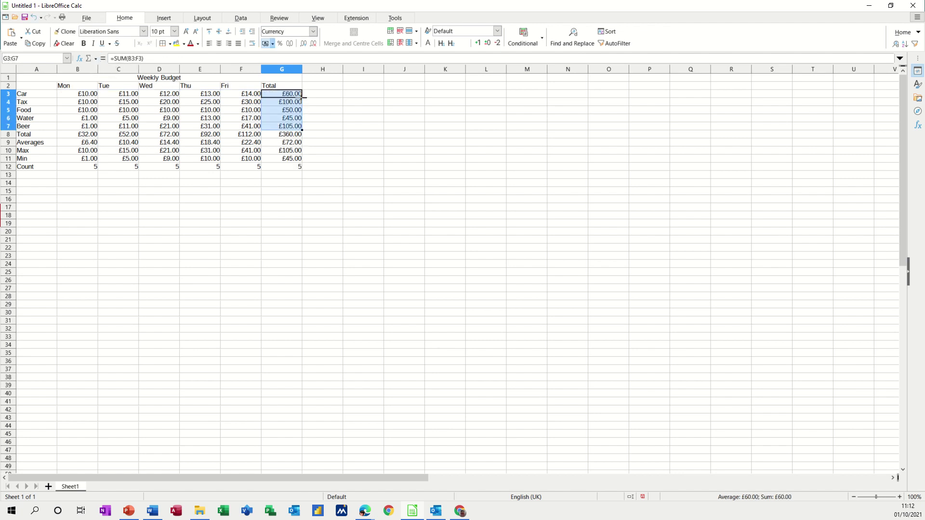
Check the grand total in G8 against the sums of G3:G7 and B8:F8.
click(279, 138)
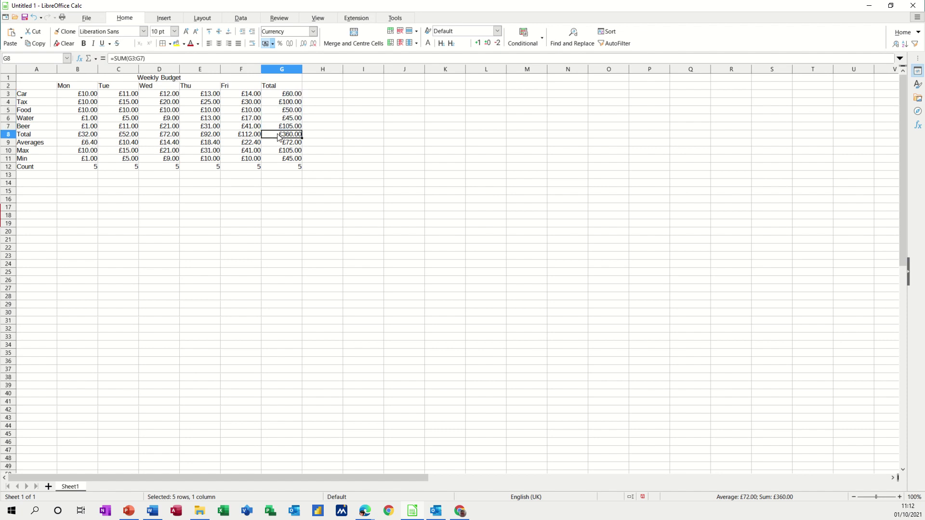
drag(284, 95, 279, 123)
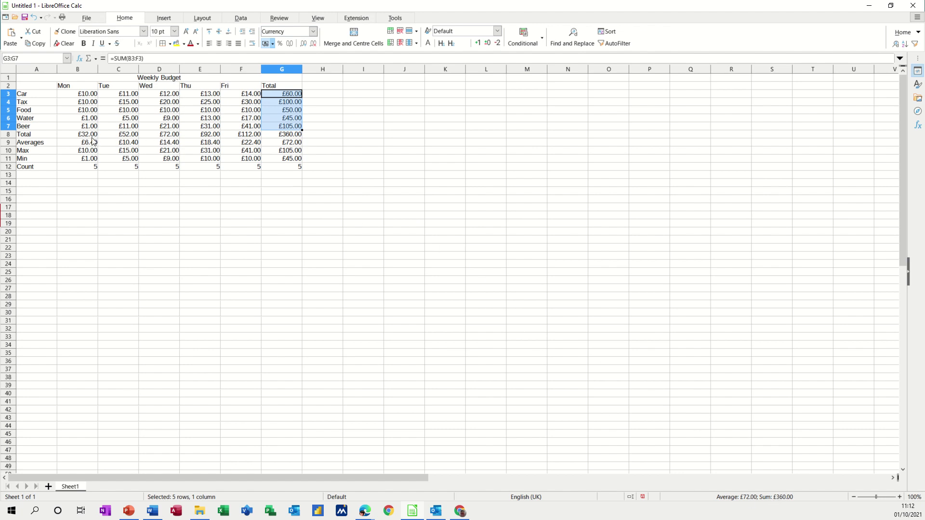
drag(88, 135, 225, 139)
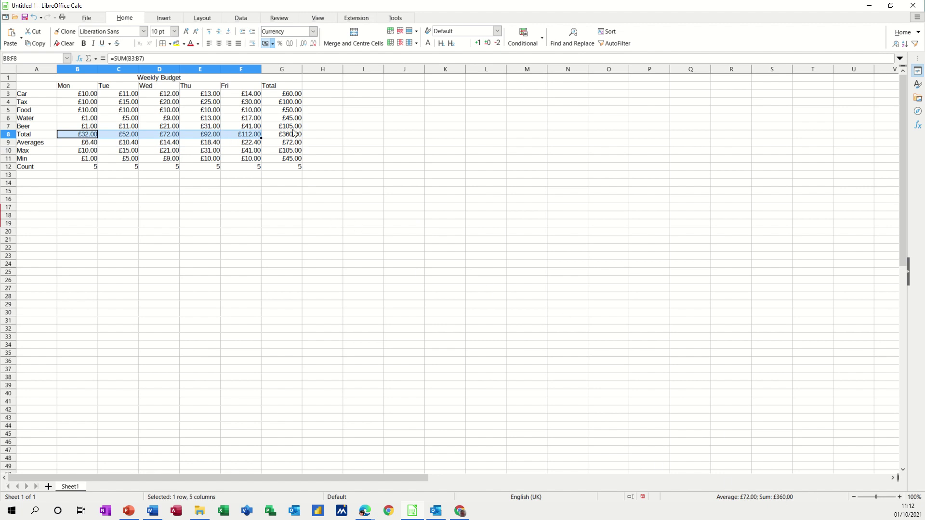
click(285, 118)
Apply a blue background colour to the daily amounts and totals in B3:F8.
drag(75, 97, 251, 134)
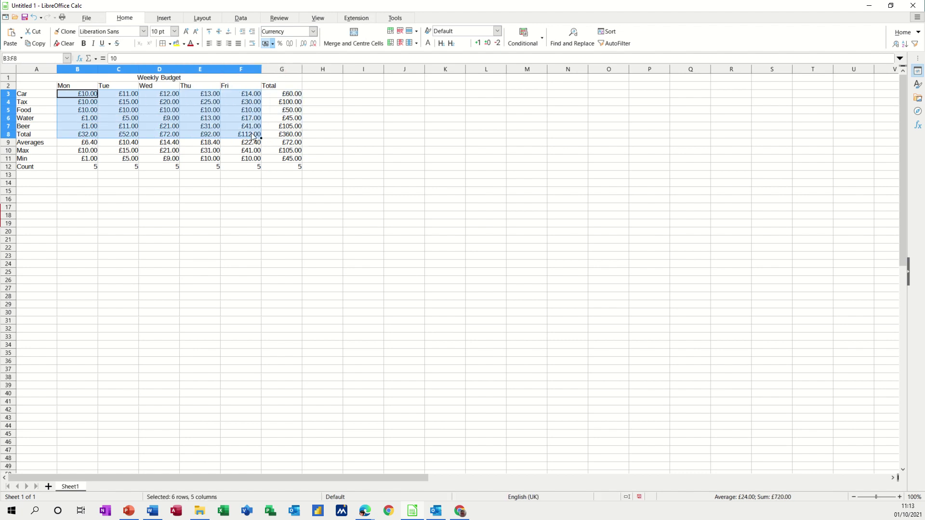
click(184, 44)
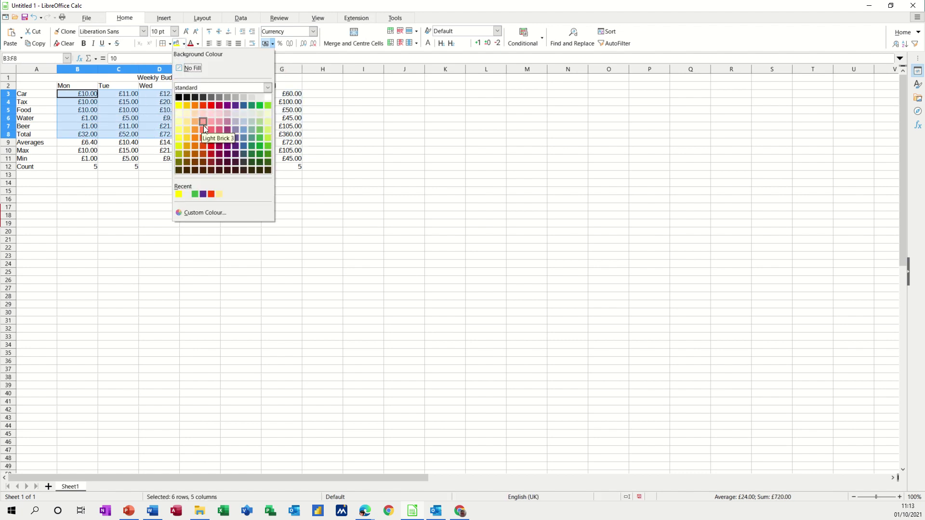
click(244, 139)
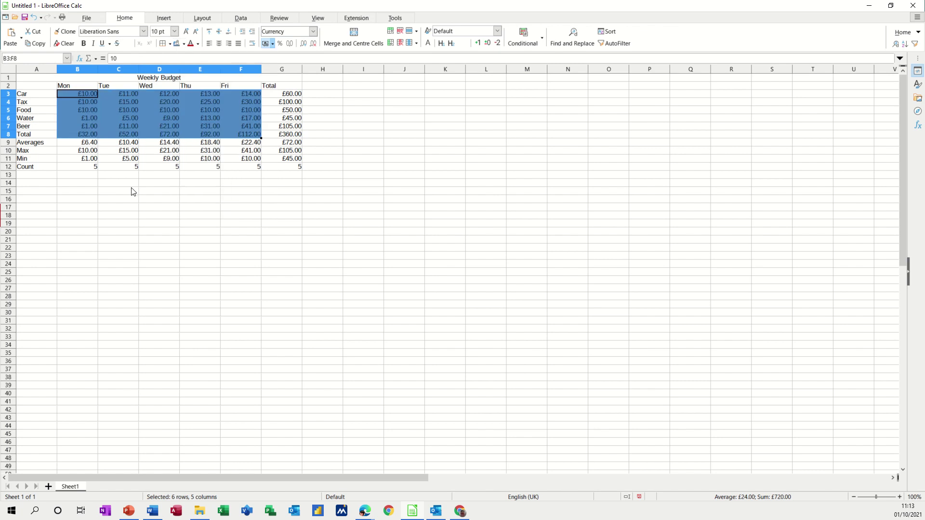
click(118, 200)
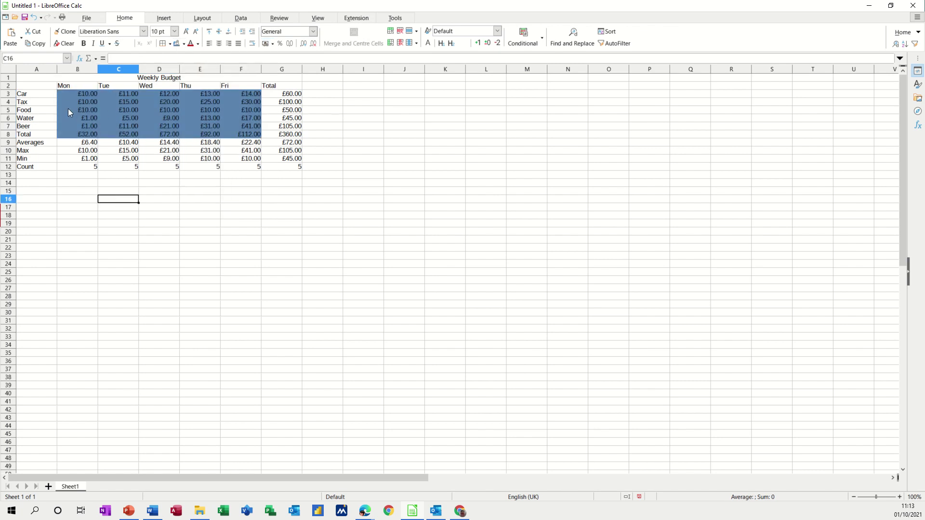
Apply a yellow background colour to the merged Weekly Budget title in A1:G1.
click(124, 78)
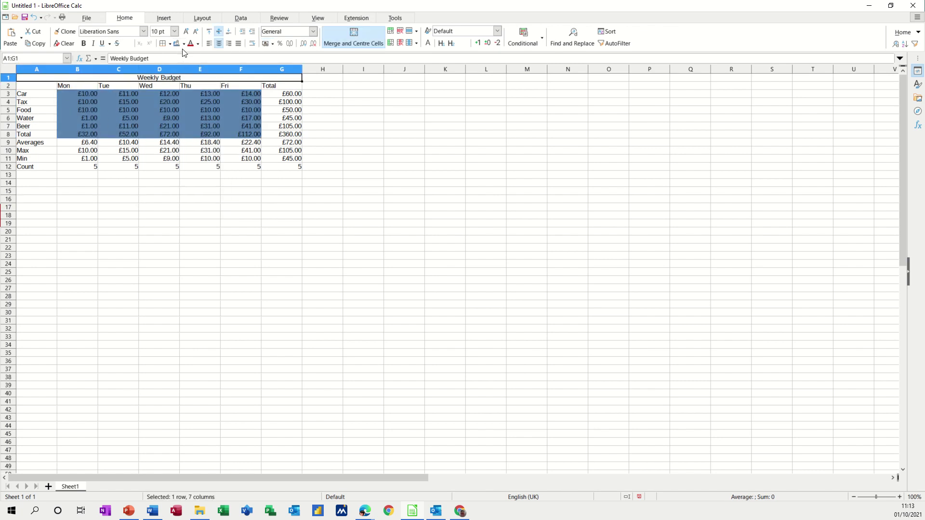
click(184, 44)
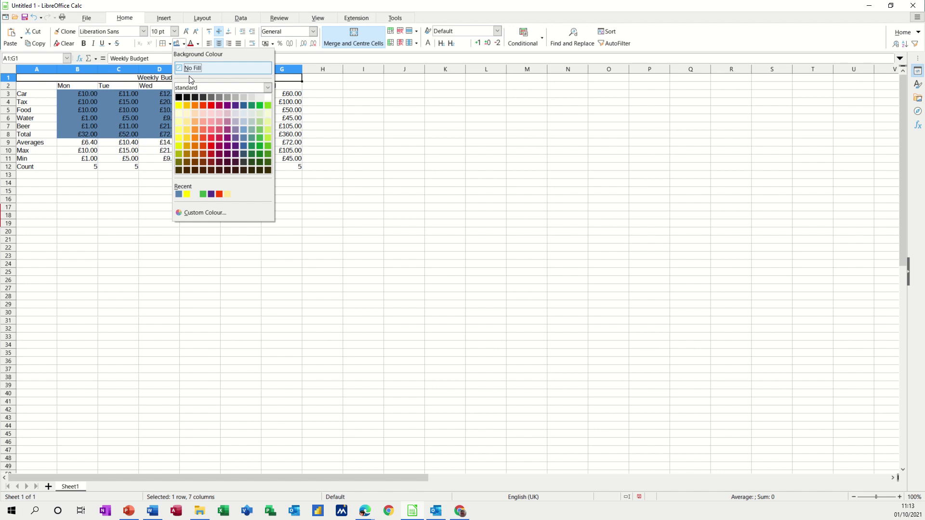
click(179, 105)
click(126, 118)
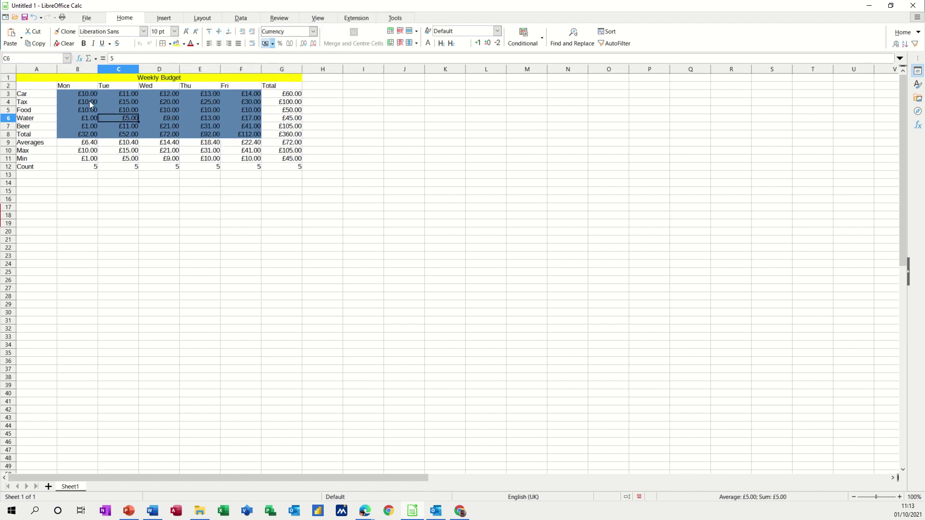
Add outer and inner borders around every cell of the budget table in A2:G12.
drag(36, 87, 285, 169)
click(166, 44)
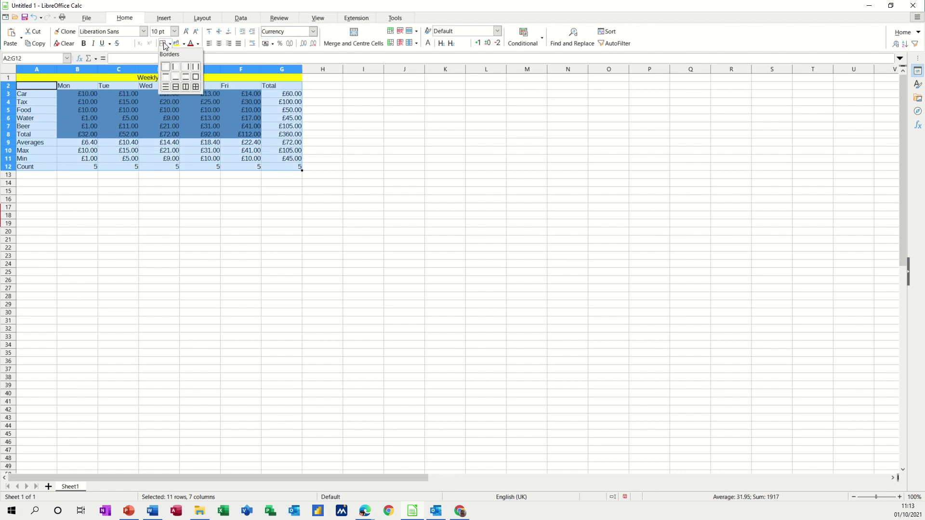
click(195, 87)
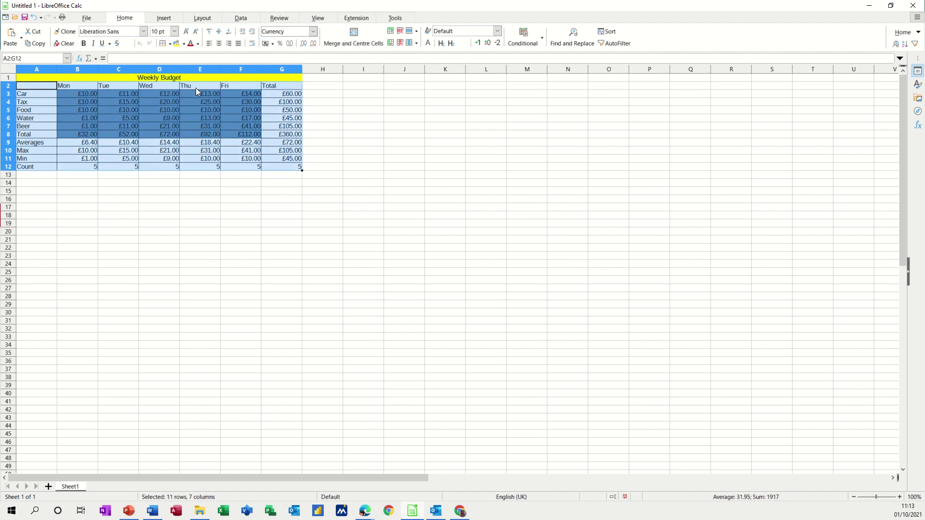
click(136, 223)
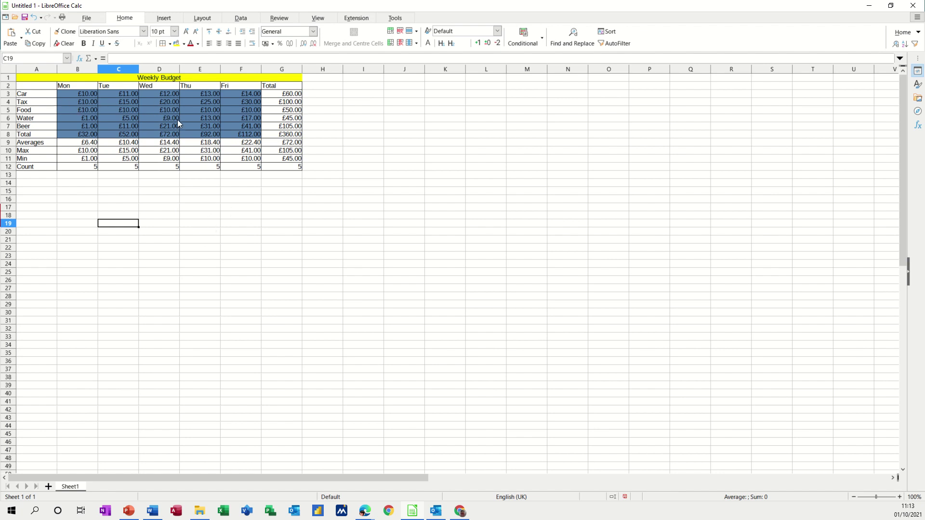
click(80, 93)
click(78, 103)
click(82, 110)
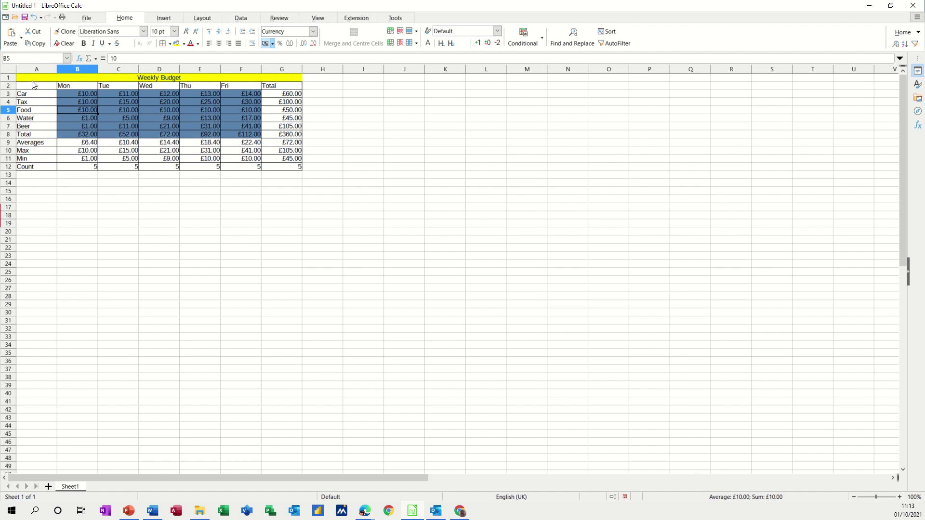
Copy the whole Weekly Budget table in A1:G12 and paste it below, starting at A15.
drag(31, 81, 151, 167)
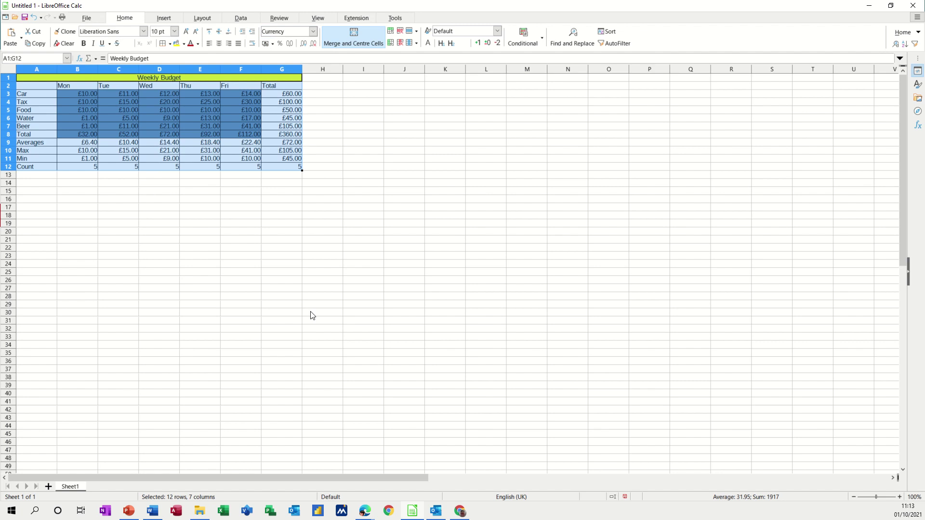
key(ctrl+c)
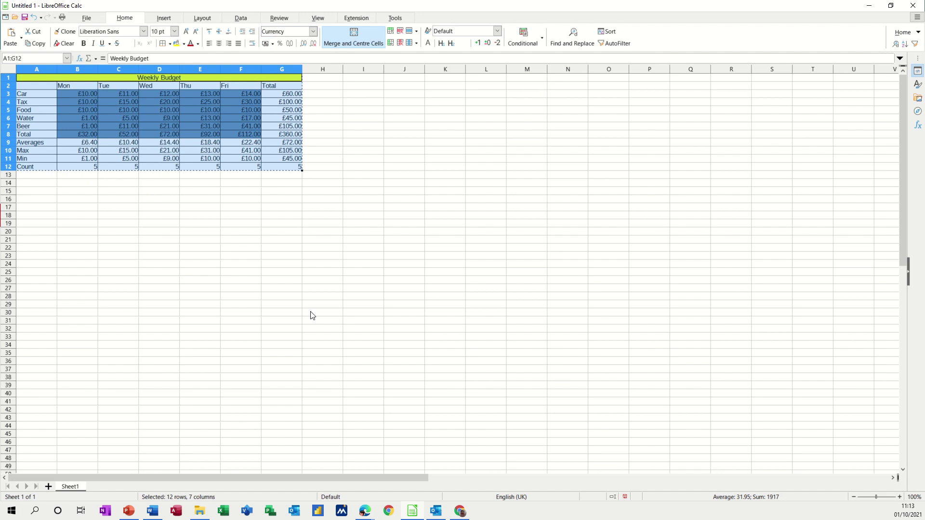
click(46, 192)
key(ctrl+v)
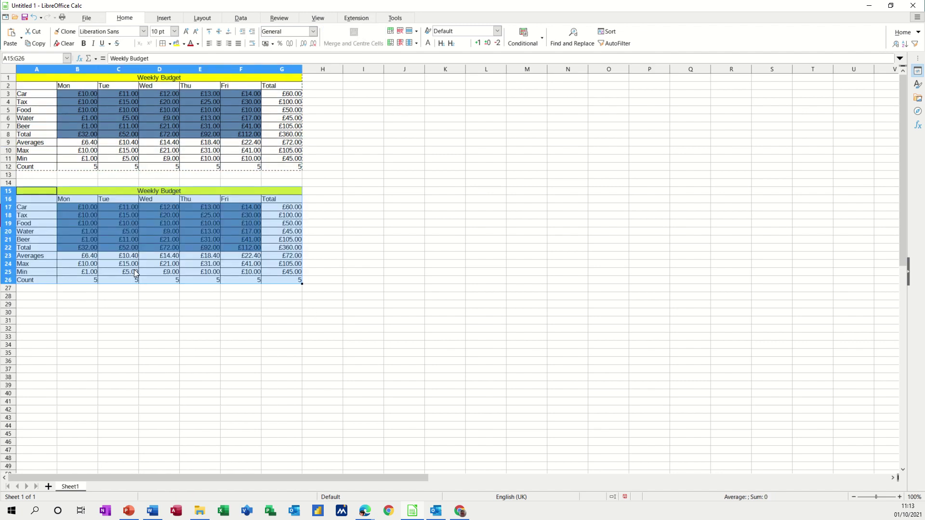
Clear the daily amounts and totals in B17:F22 of the copied budget table.
click(101, 225)
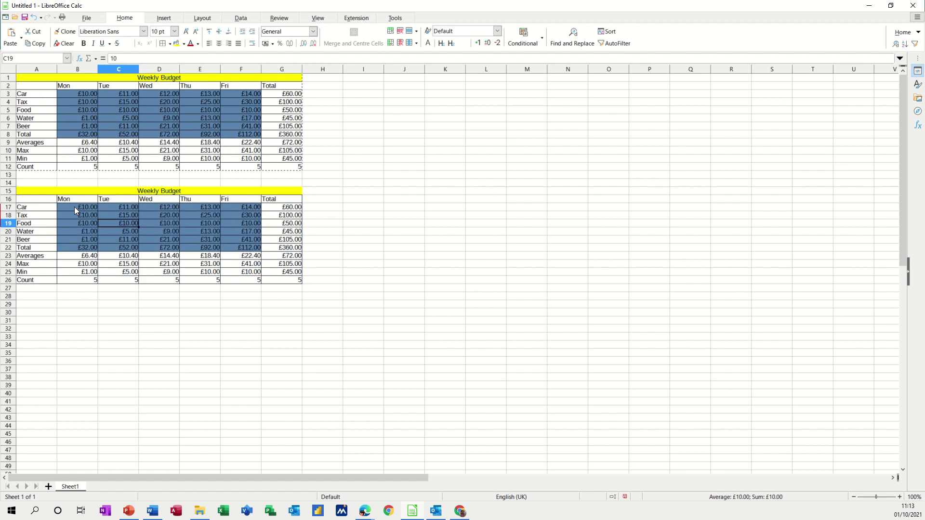
drag(74, 207, 230, 243)
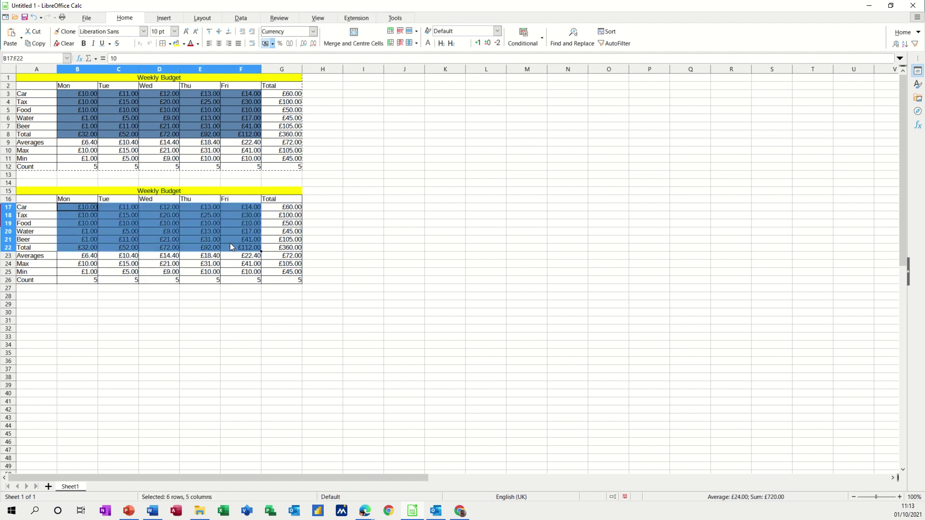
key(Delete)
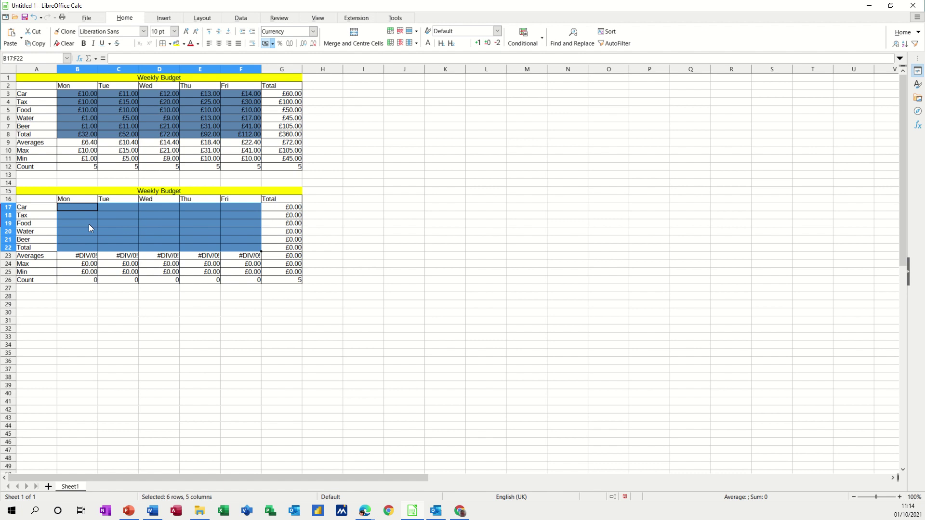
Enter Monday's expenses in the second table: Car 23, Tax 50, Water 12 and Beer 55, leaving Food blank.
text(23)
key(Return)
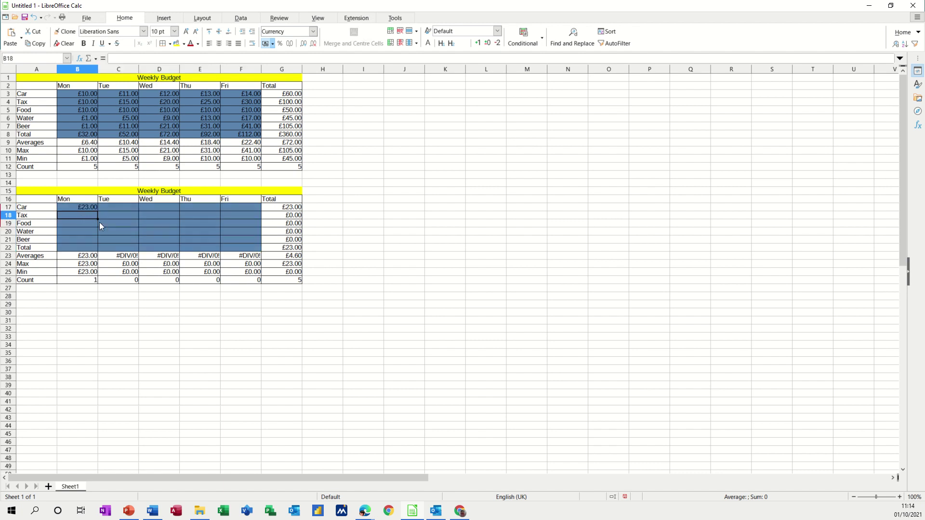
text(5)
key(Return)
key(Return)
text(12)
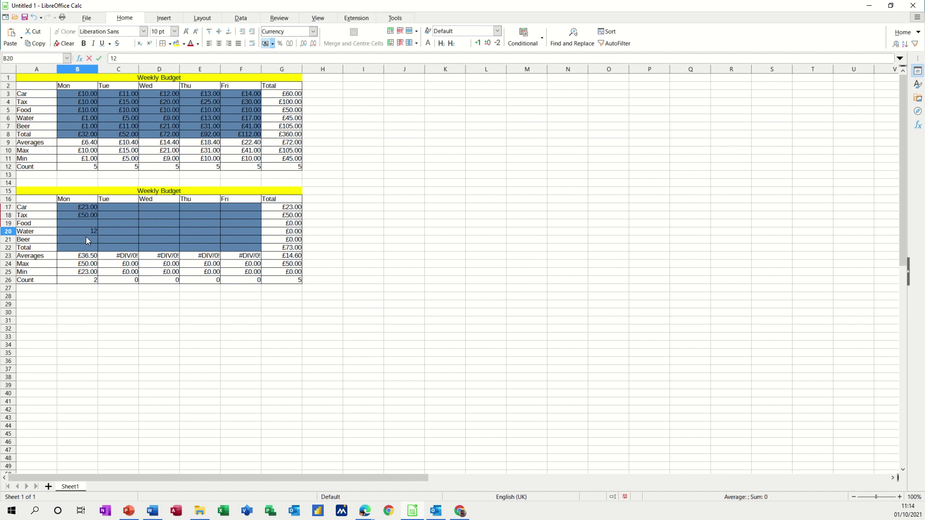
key(Return)
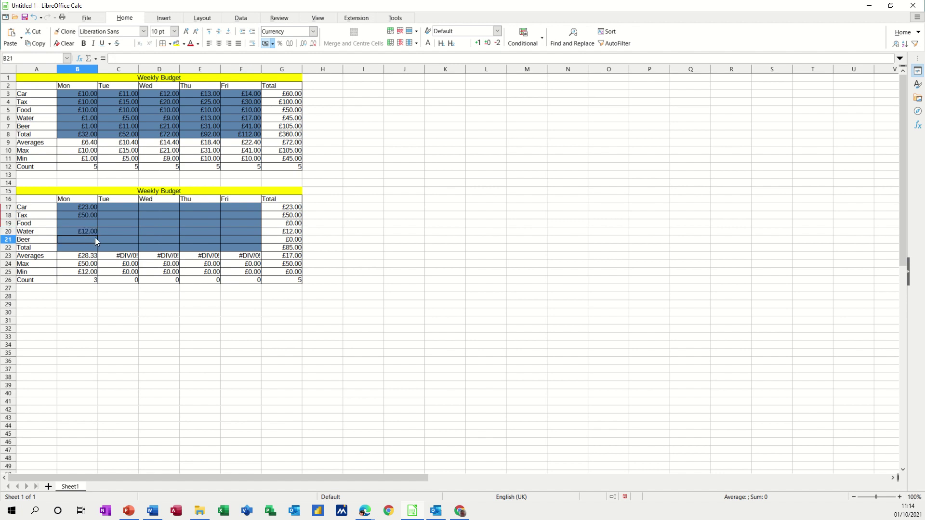
text(55)
key(Return)
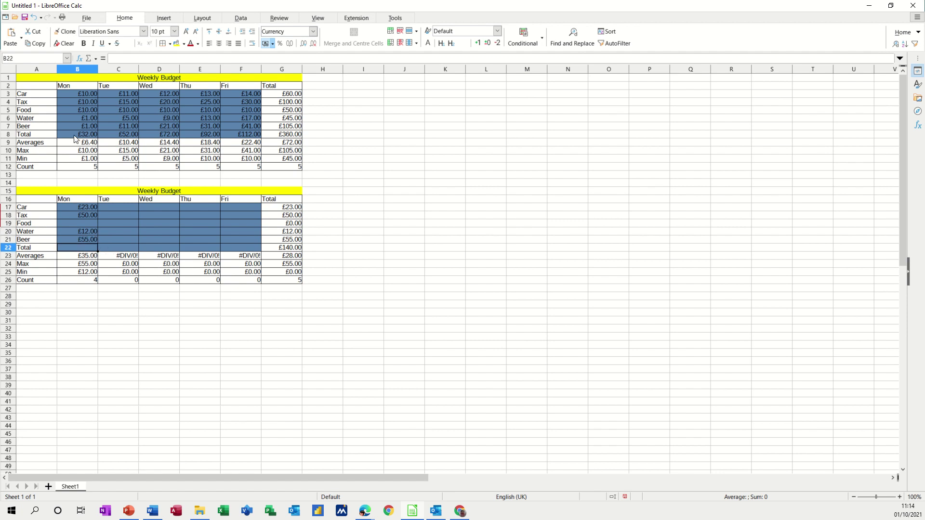
Copy the Total formulas from B8:F8 into the second table's Total row at B22:F22.
drag(65, 132, 232, 137)
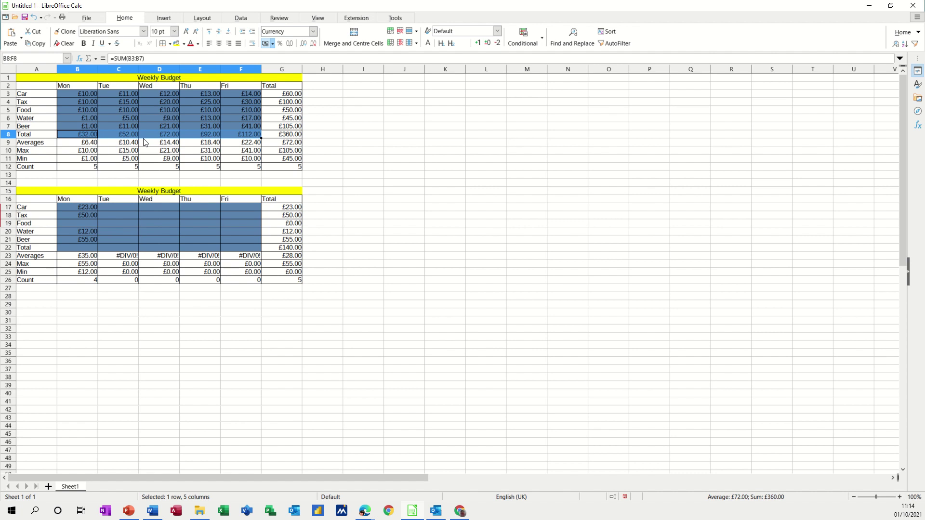
key(ctrl+c)
click(73, 249)
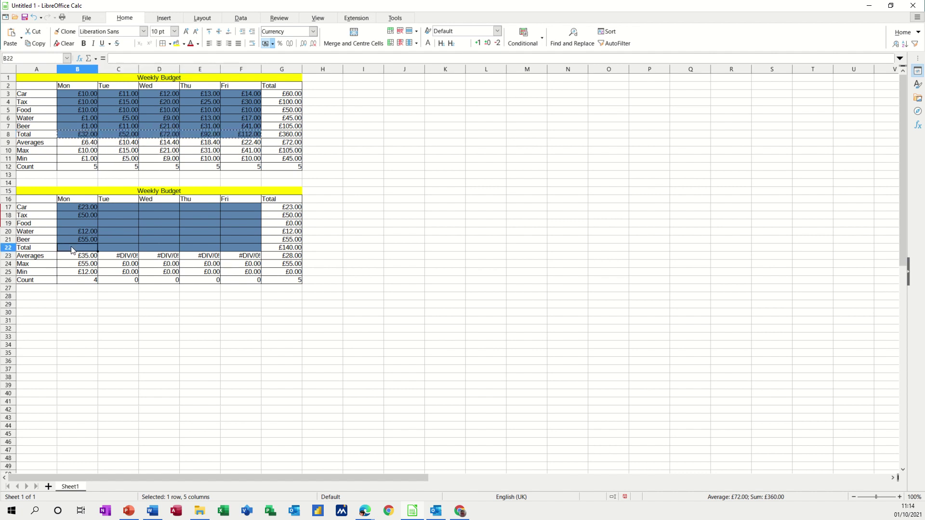
right_click(73, 249)
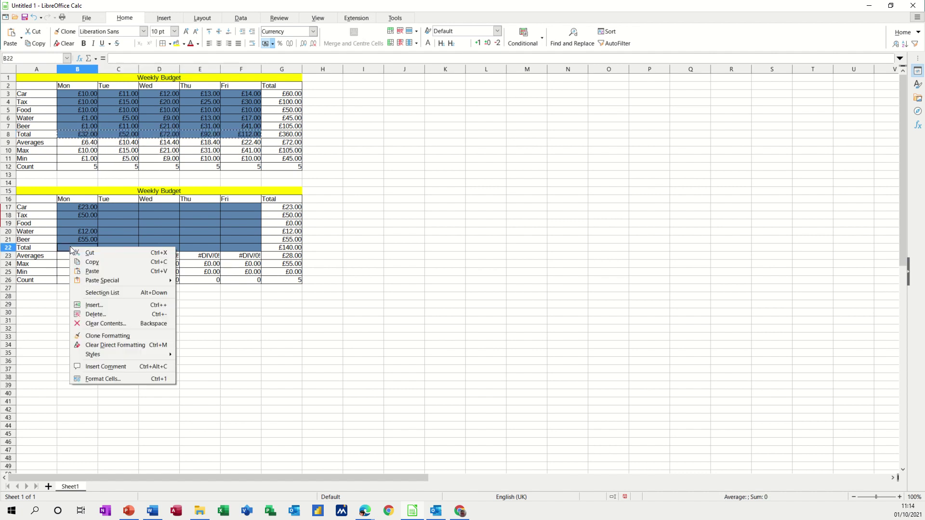
click(92, 272)
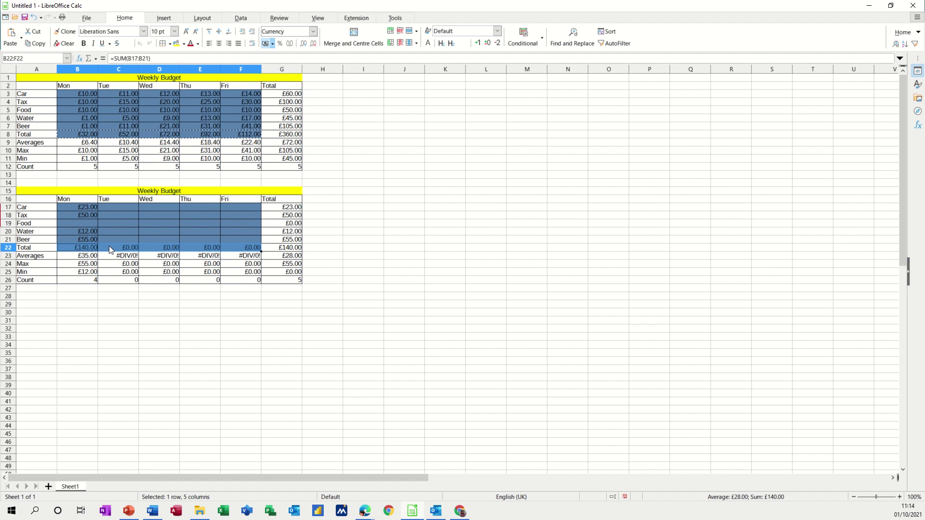
click(109, 246)
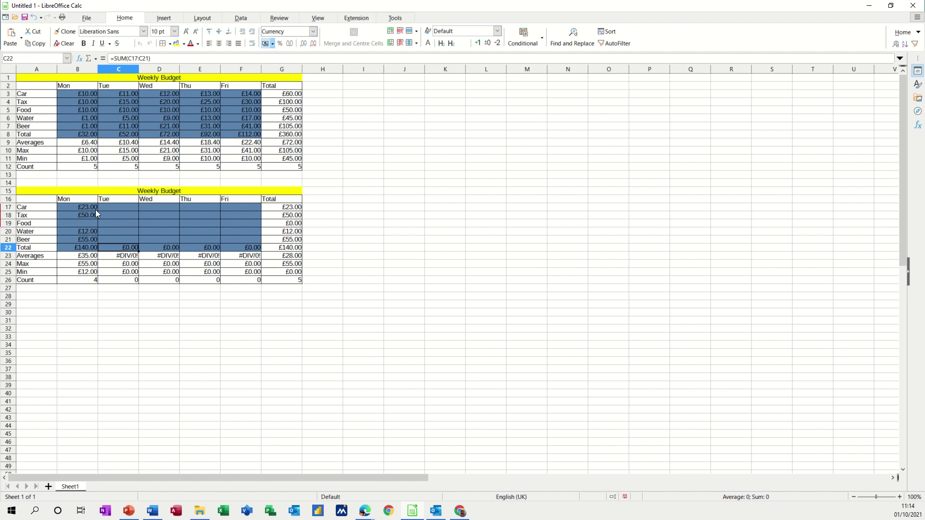
Add a new sheet to the workbook and return to Sheet1.
click(190, 192)
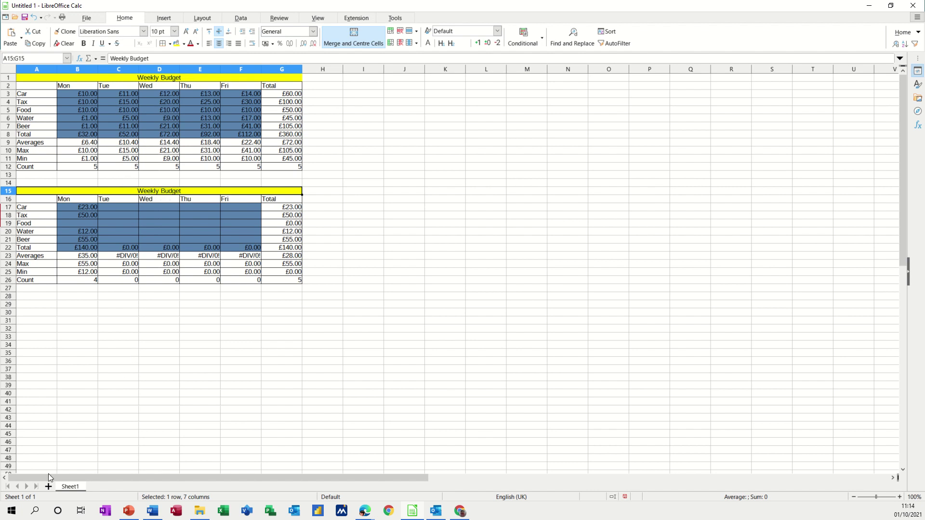
click(48, 487)
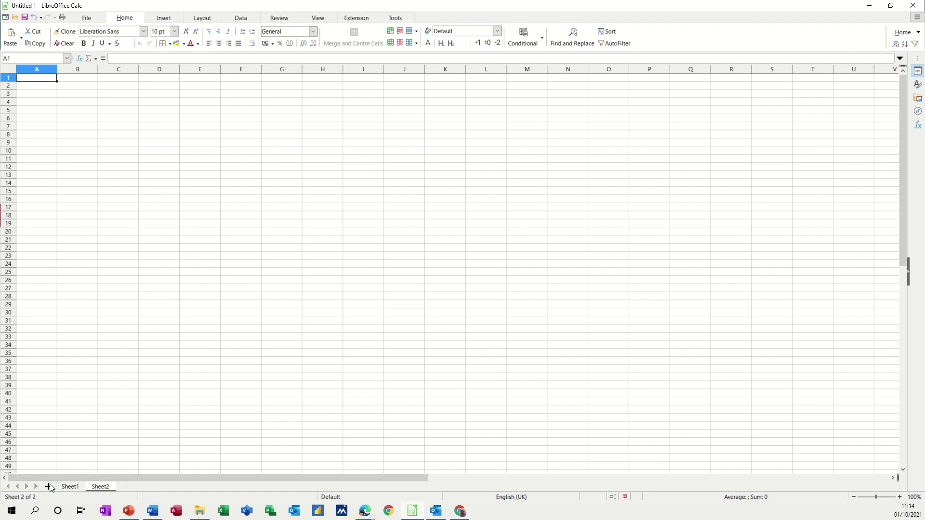
click(70, 487)
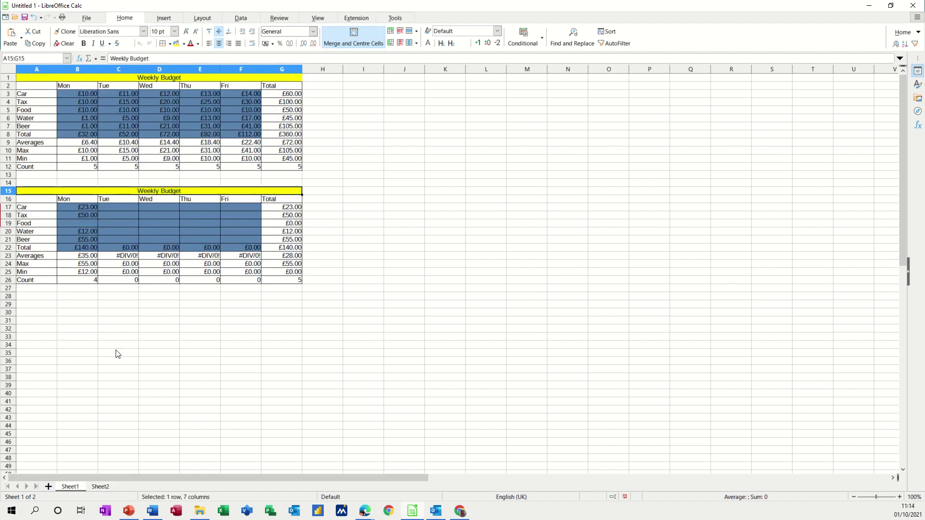